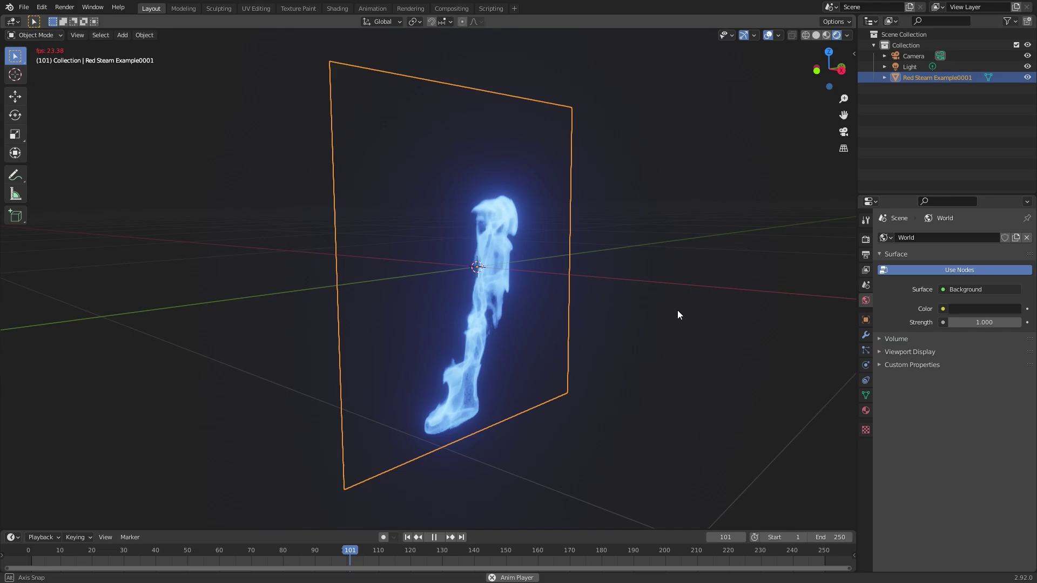
middle_click_drag(678, 312, 617, 330)
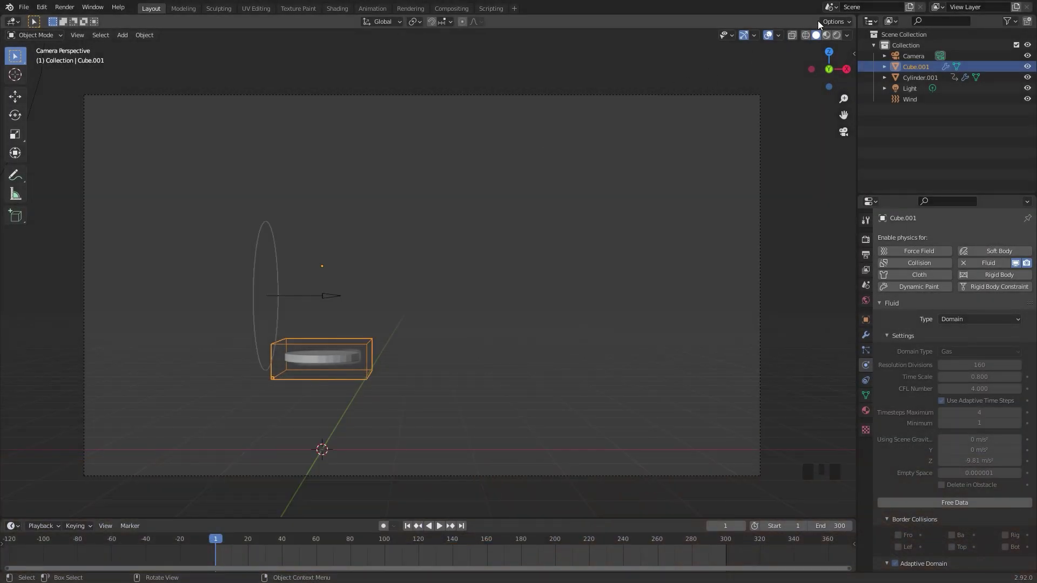
- Split off a Shader Editor beside the 3D viewport to show the smoke domain's material nodes, with its sidebar hidden
left_click_drag(849, 20, 420, 21)
left_click(422, 21)
left_click(452, 123)
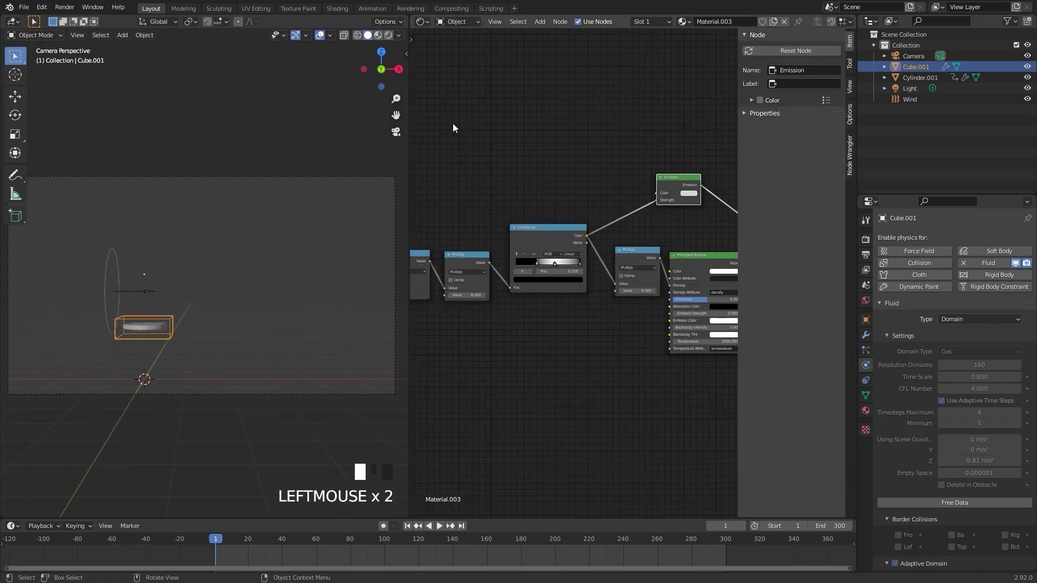
middle_click_drag(643, 186, 581, 202)
scroll(569, 261, "up", 3)
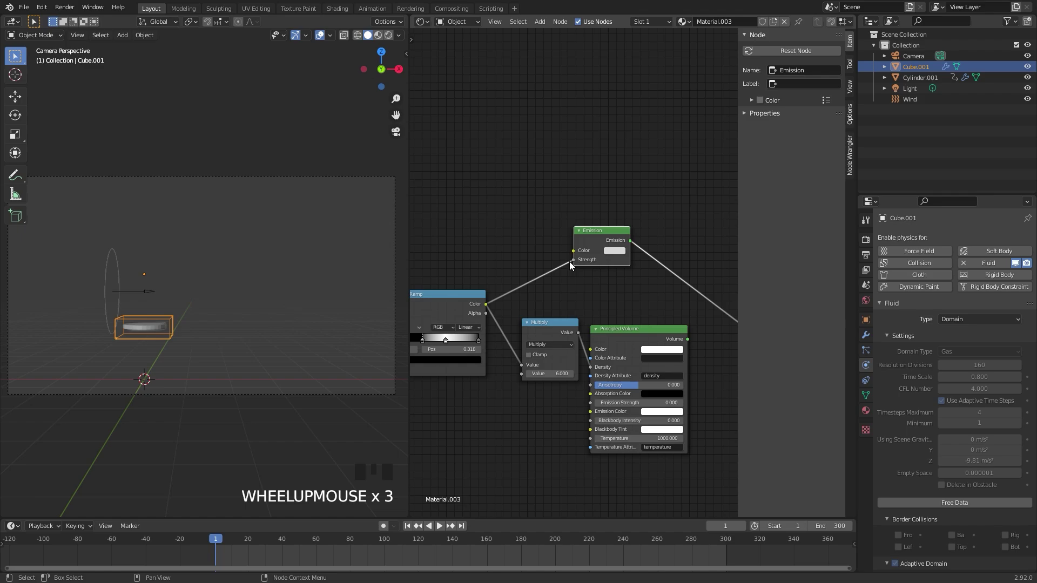
key("n")
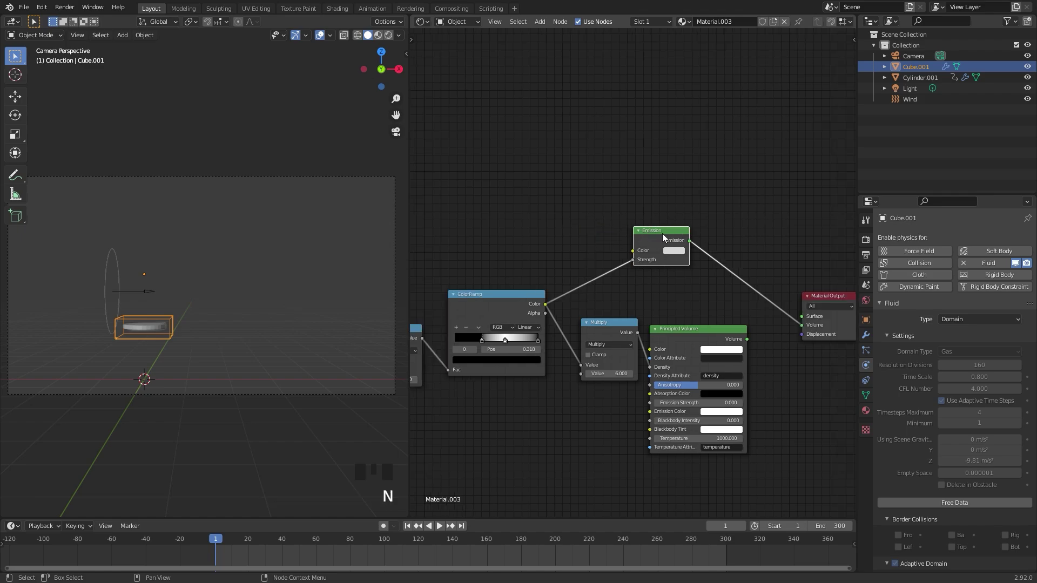
- Go to frame 174 and preview the smoke with rendered viewport shading
left_click(510, 541)
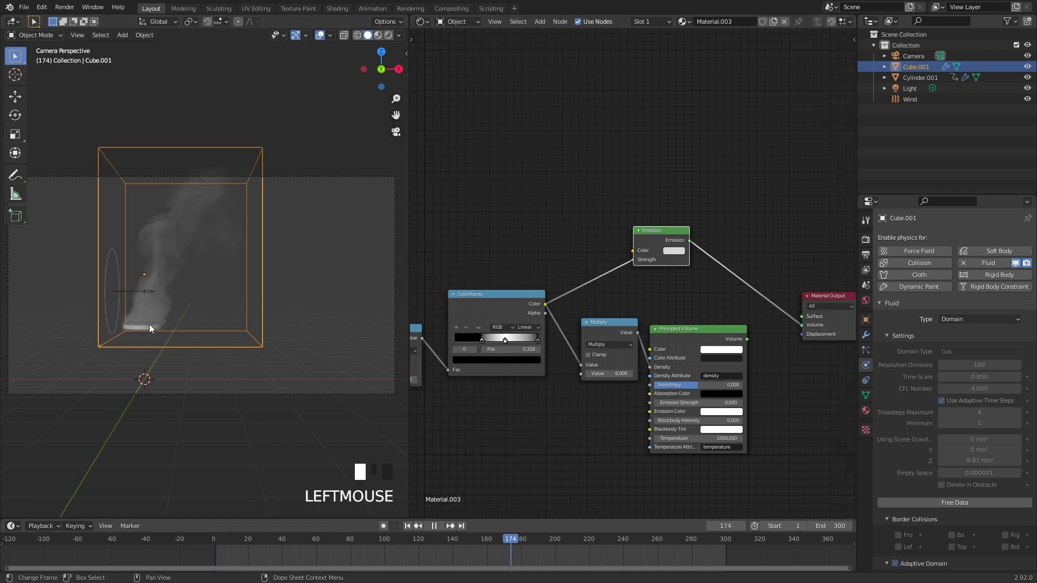
key("z")
scroll(149, 284, "up", 3)
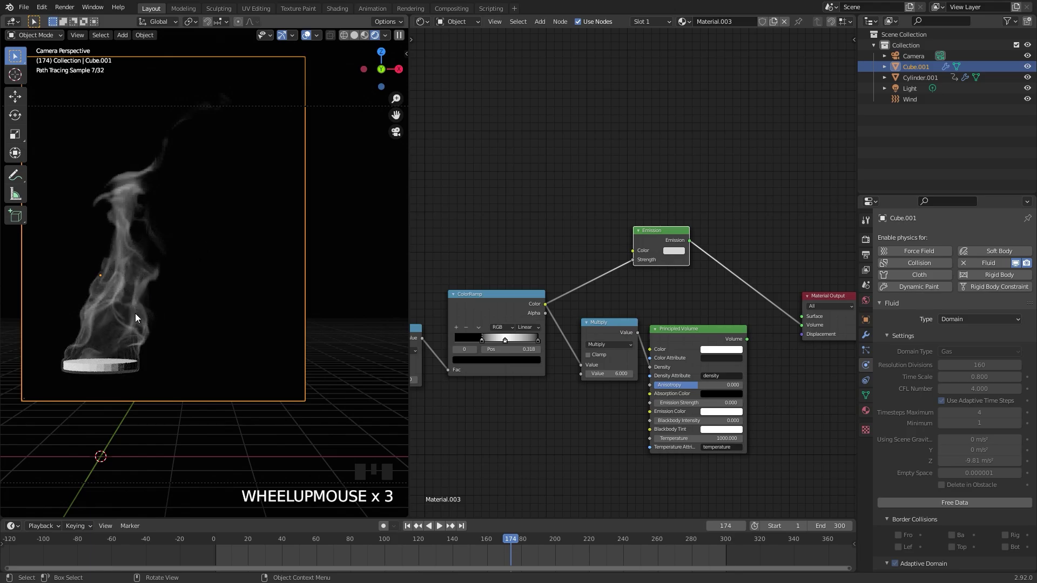
scroll(766, 275, "up", 3)
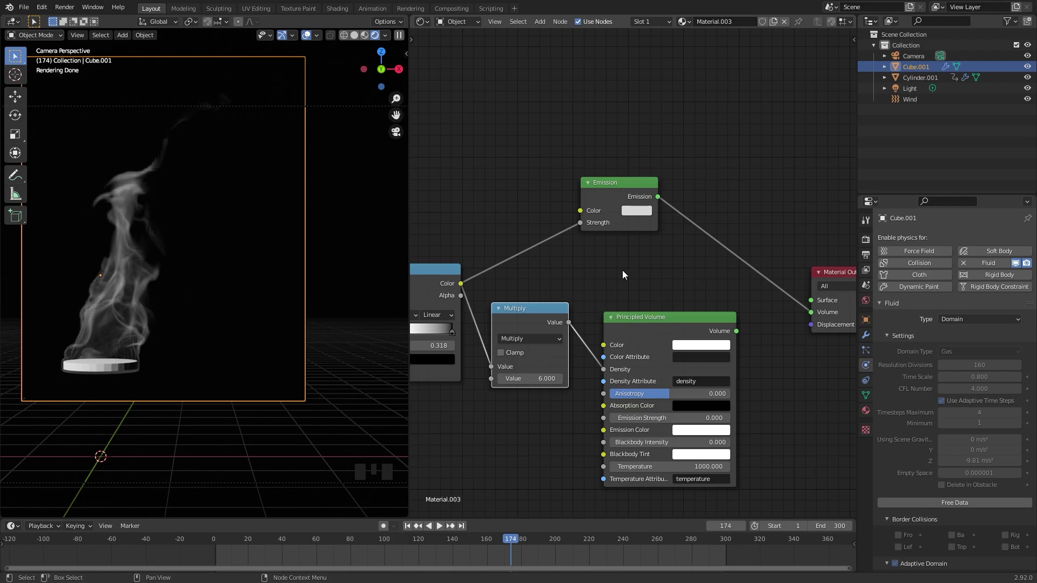
- Delete the Emission node and connect the Principled Volume output to the Material Output's Volume input
left_click(610, 185)
key("x")
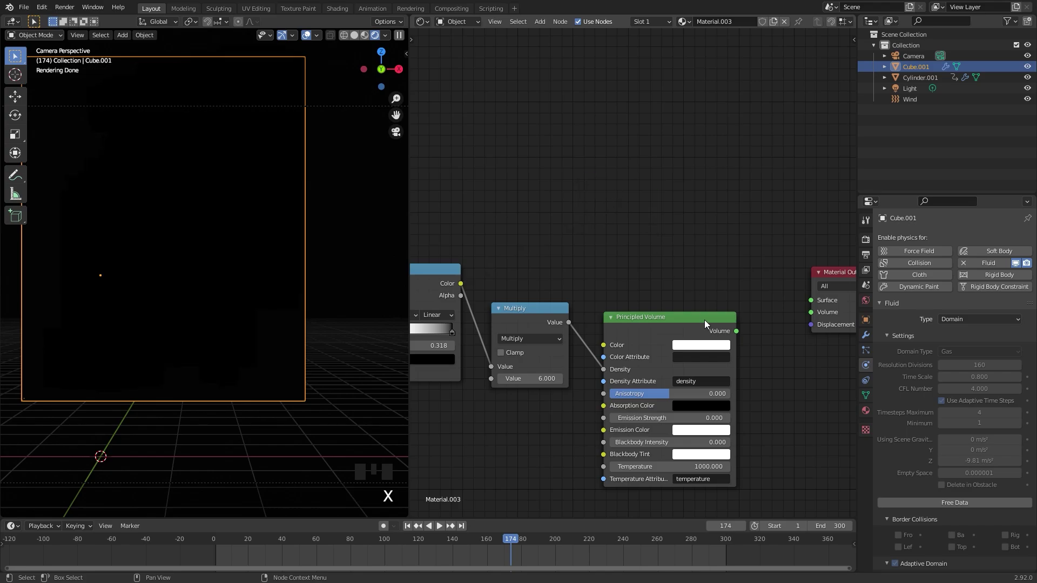
left_click_drag(735, 331, 812, 312)
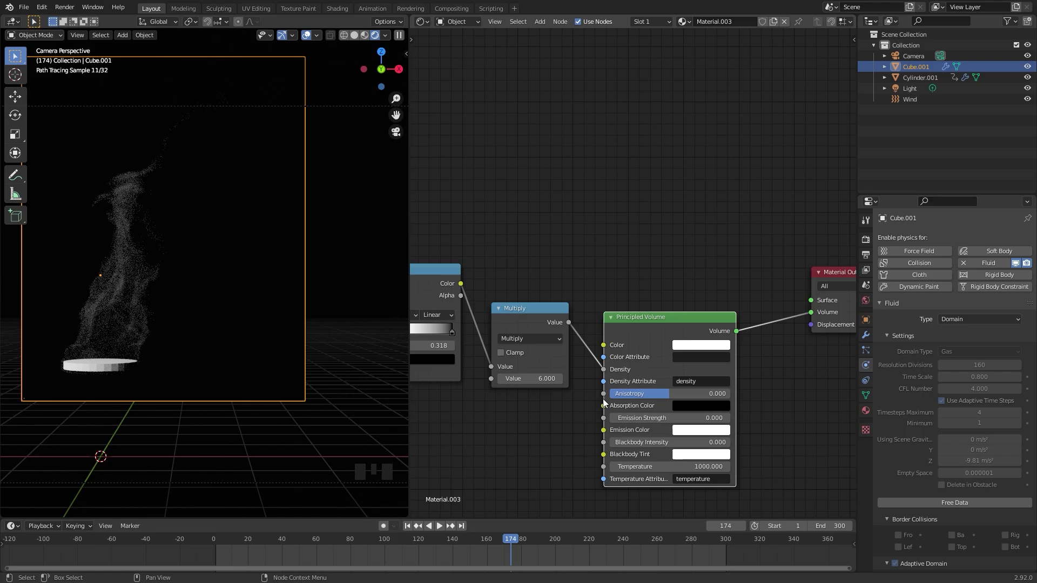
- Set the Multiply node feeding the smoke density to 15 and move the Principled Volume node up level with the Material Output
left_click_drag(642, 418, 702, 418)
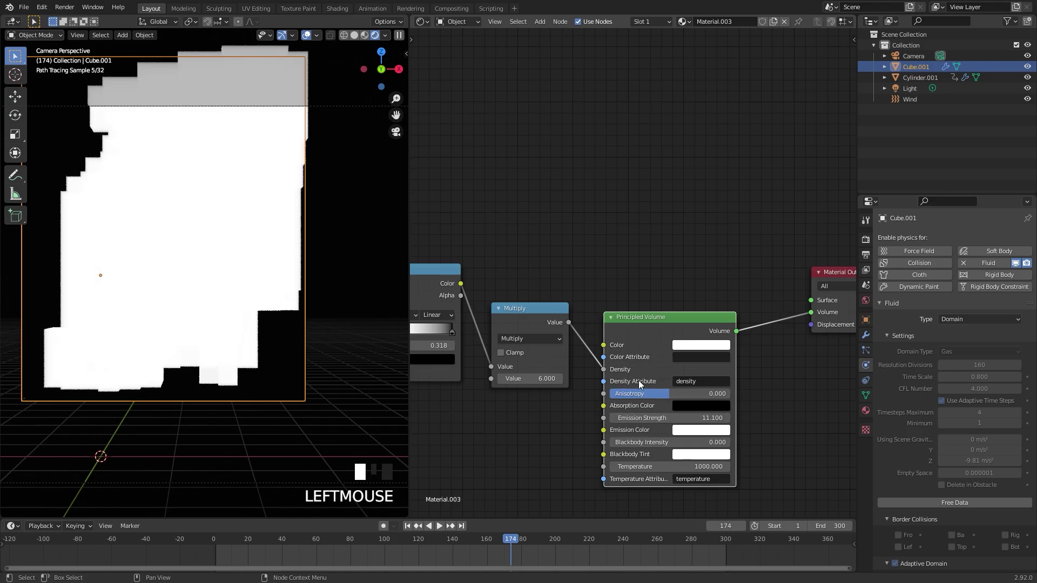
key("ctrl+z")
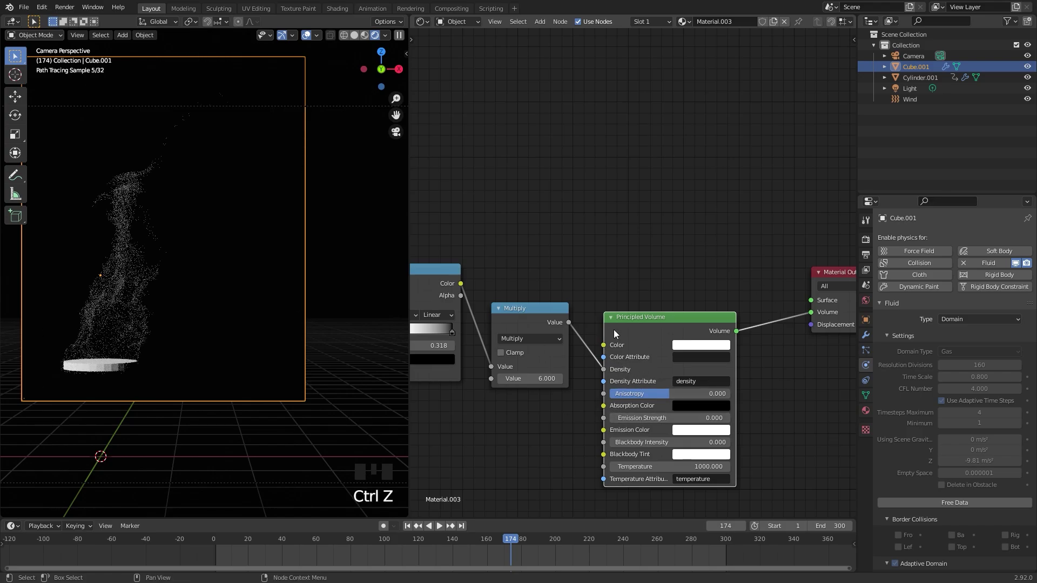
left_click(528, 378)
type("15")
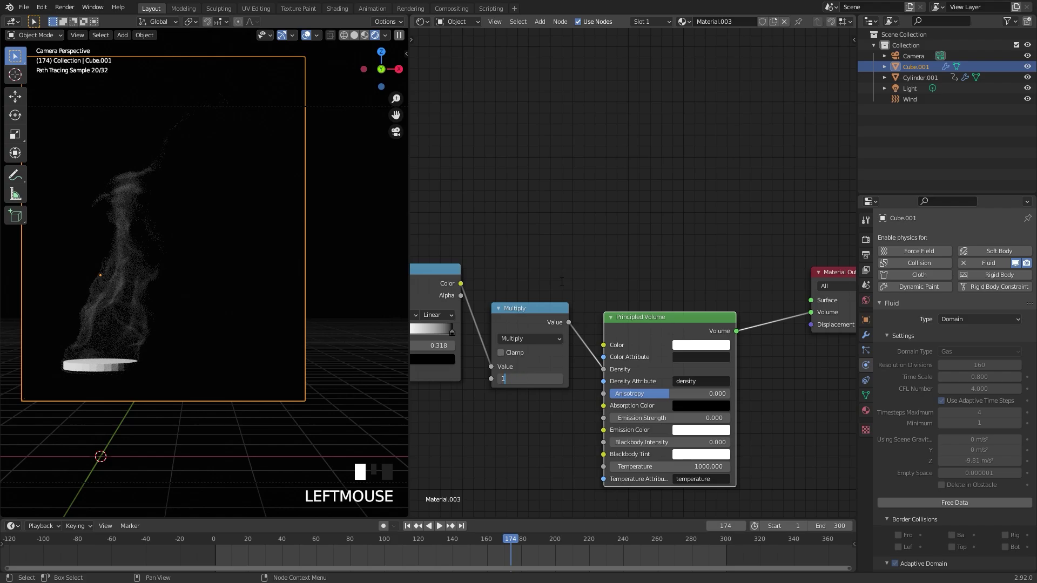
key("Return")
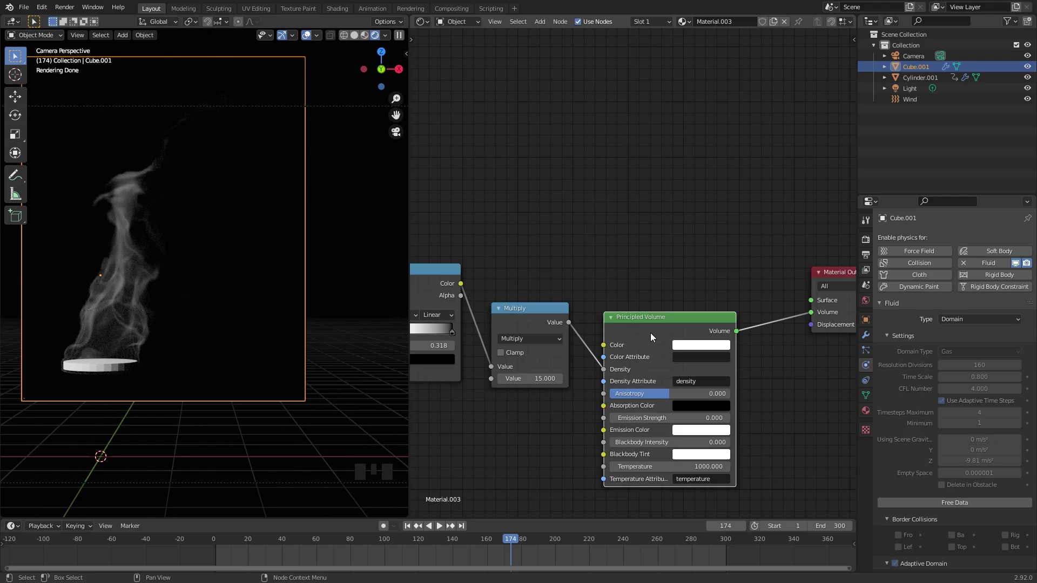
left_click_drag(652, 324, 650, 282)
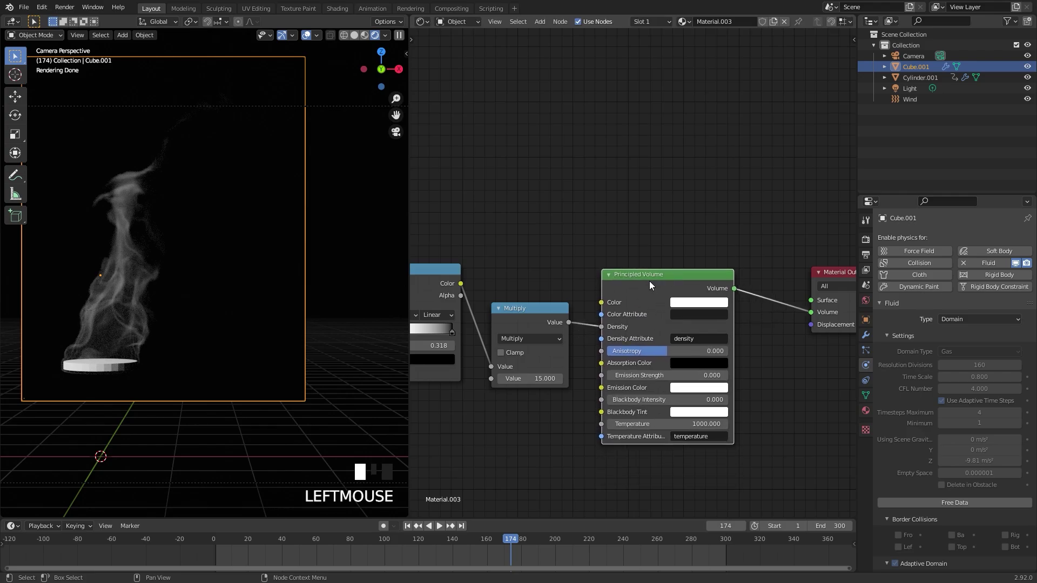
- Close the Shader Editor area and enable a transparent film background in the render settings
left_click_drag(405, 17, 474, 29)
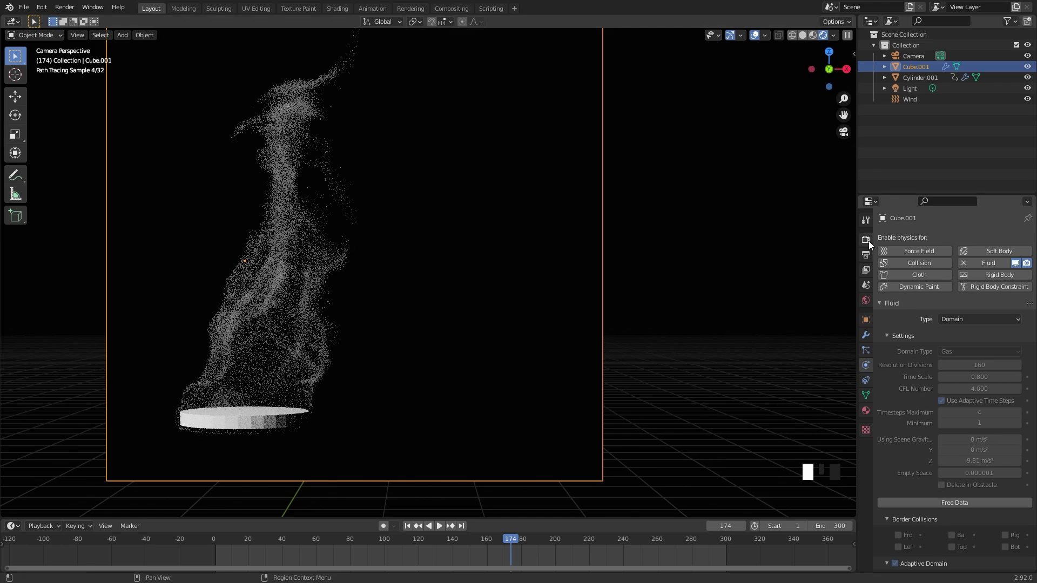
left_click(865, 240)
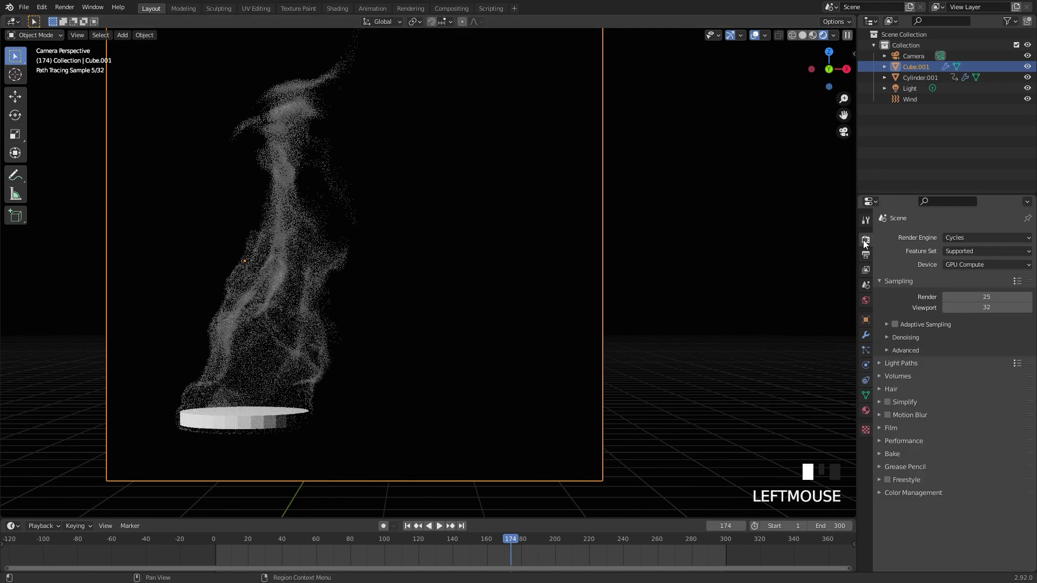
left_click(884, 429)
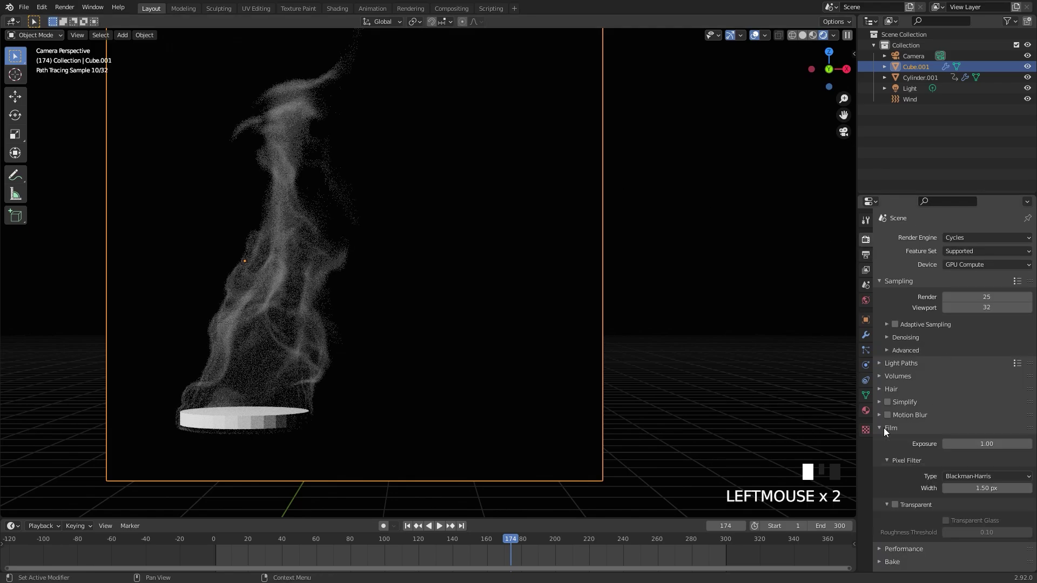
left_click(899, 506)
scroll(608, 295, "down", 4)
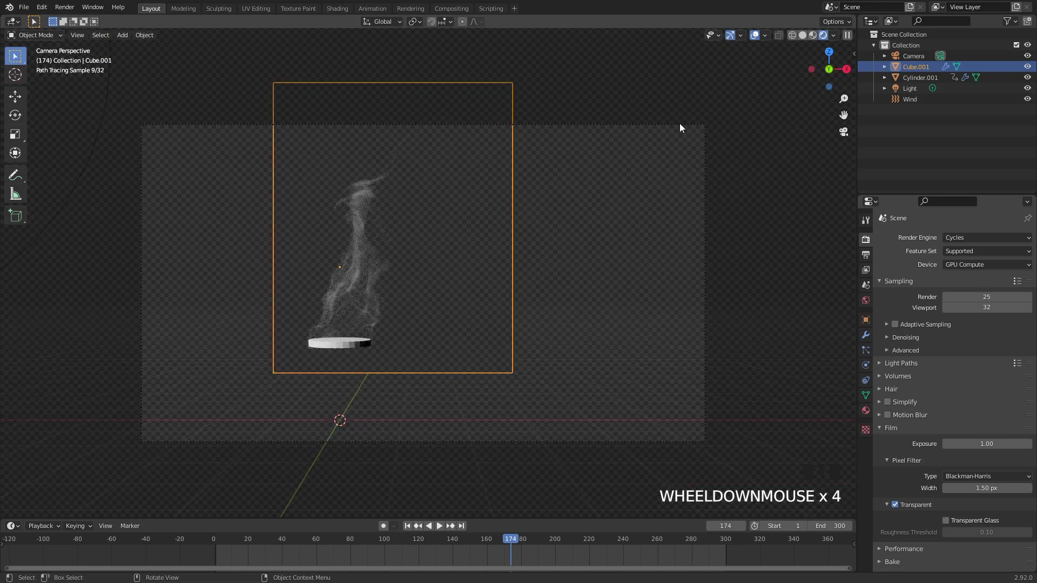
- Select the camera and set the output's X resolution to 1080 px for a square frame
left_click(679, 125)
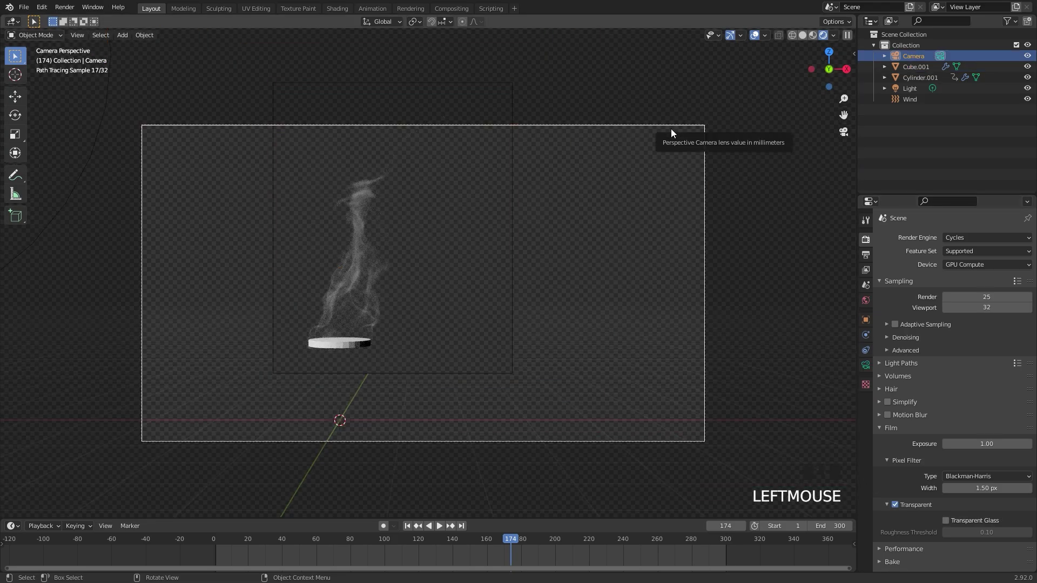
left_click(865, 257)
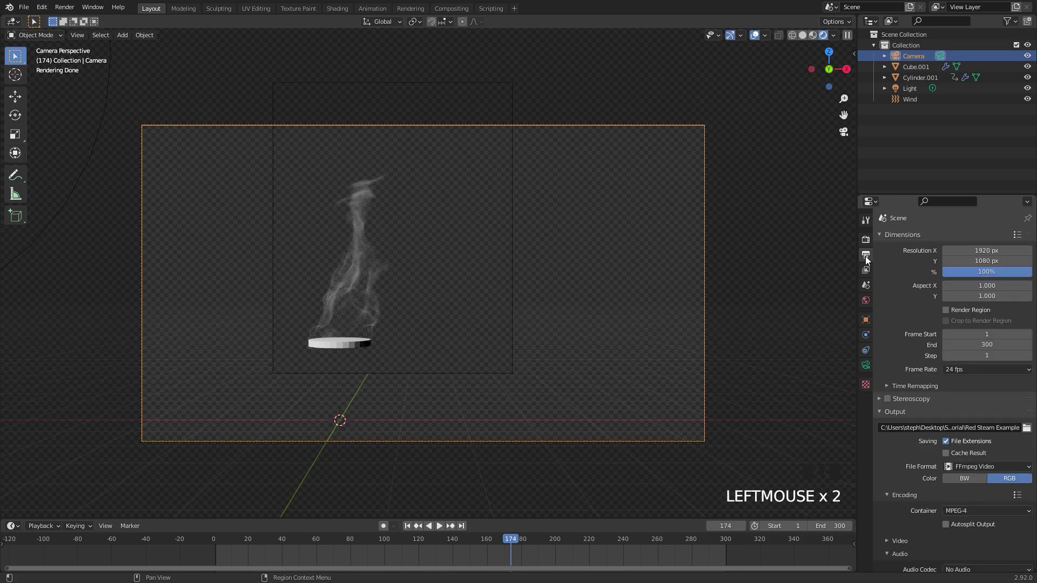
left_click(979, 250)
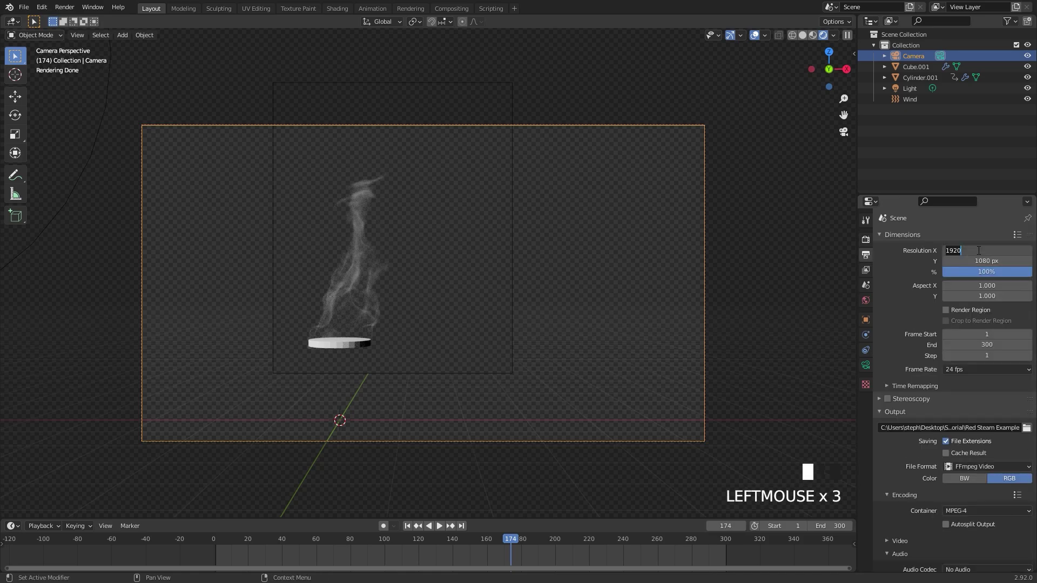
type("1080")
key("Return")
scroll(422, 304, "down", 2)
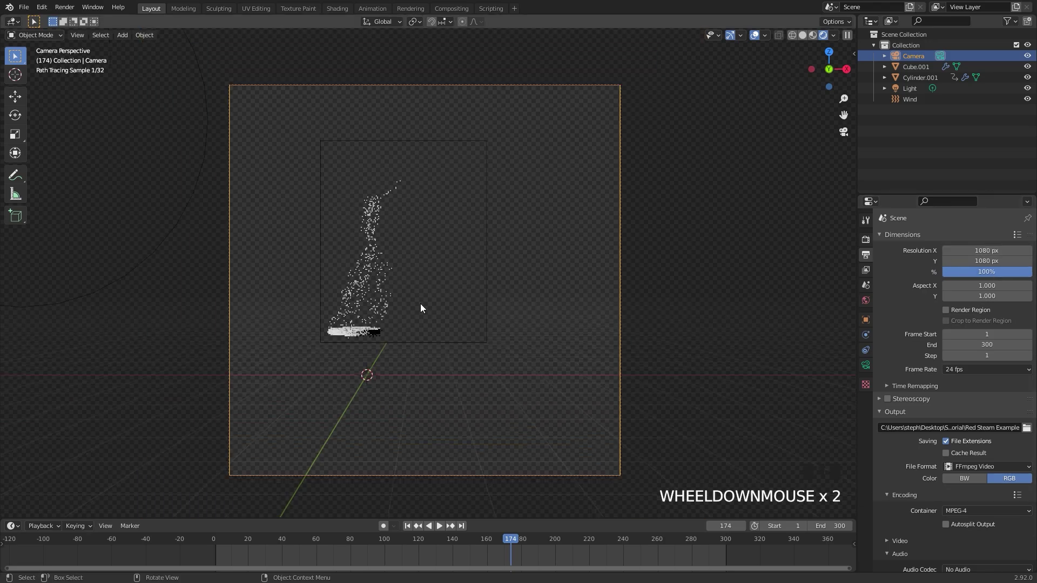
- Move the camera closer and reposition it so the smoke sits in the lower middle of the frame
key("g")
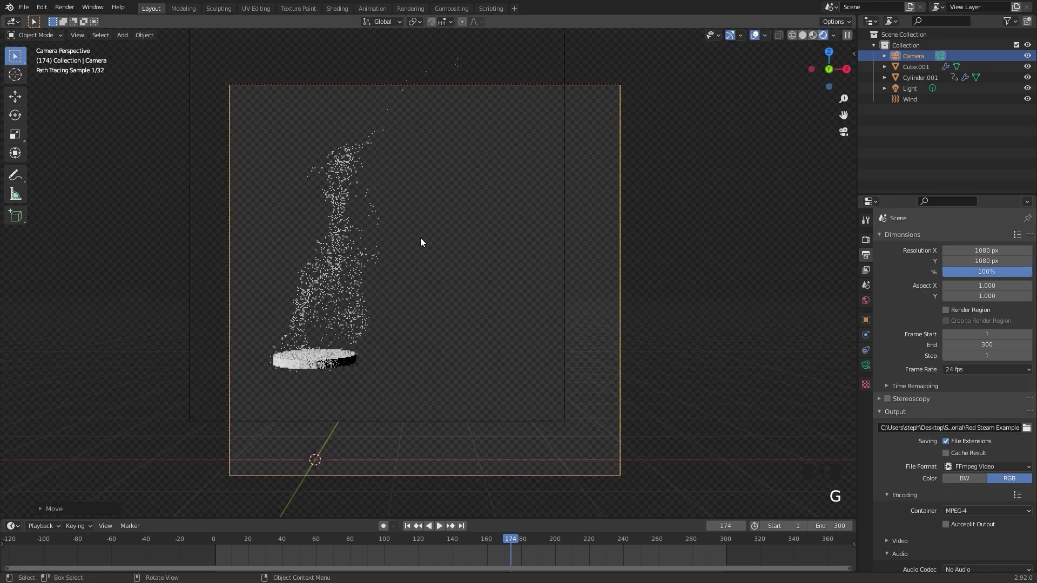
key("g")
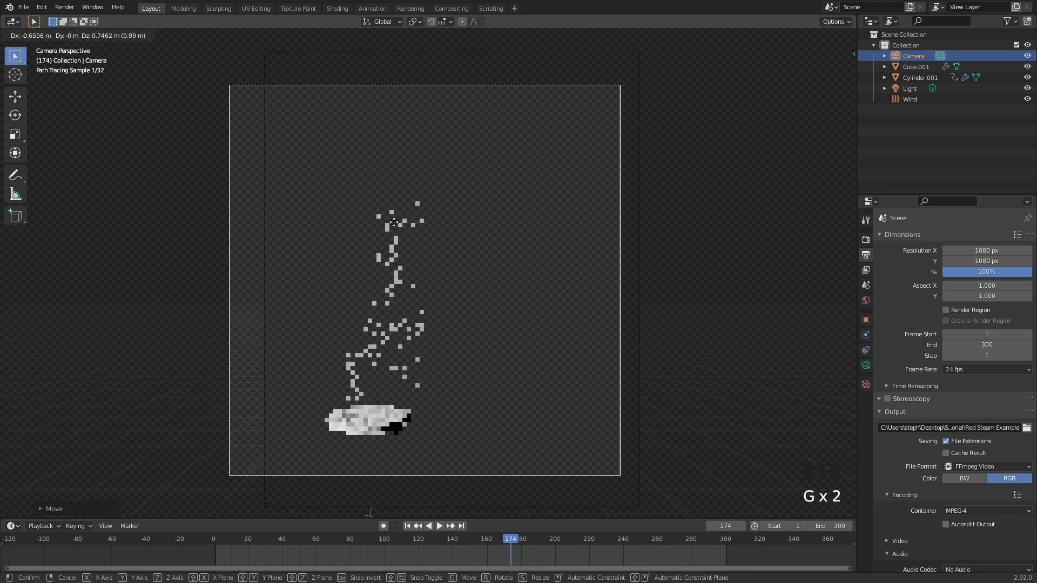
left_click(620, 272)
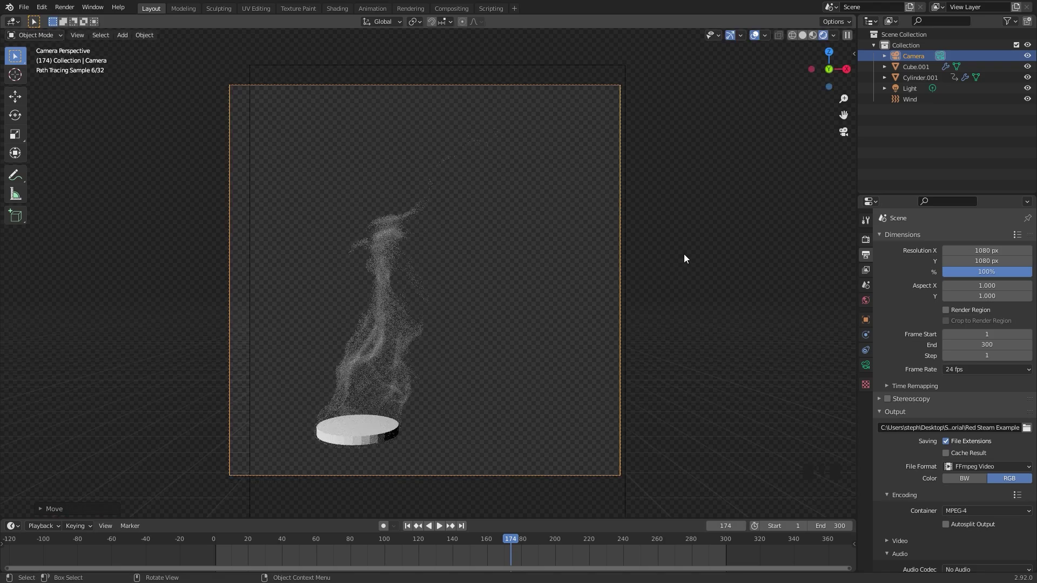
- Tilt the camera slightly about the global X axis and shift it along Z to keep the smoke framed
key("r")
key("x")
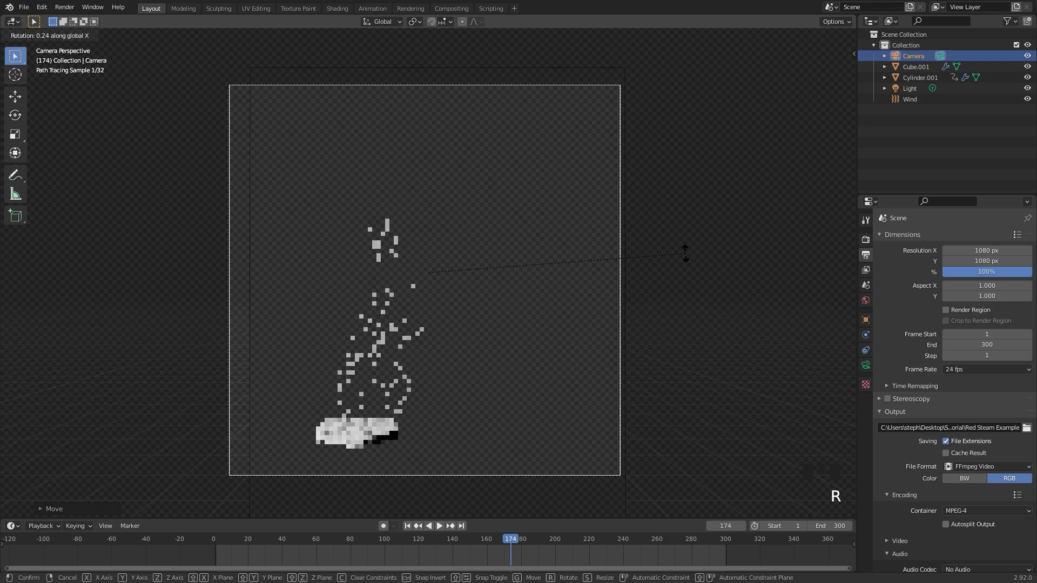
left_click(692, 271)
key("g")
key("z")
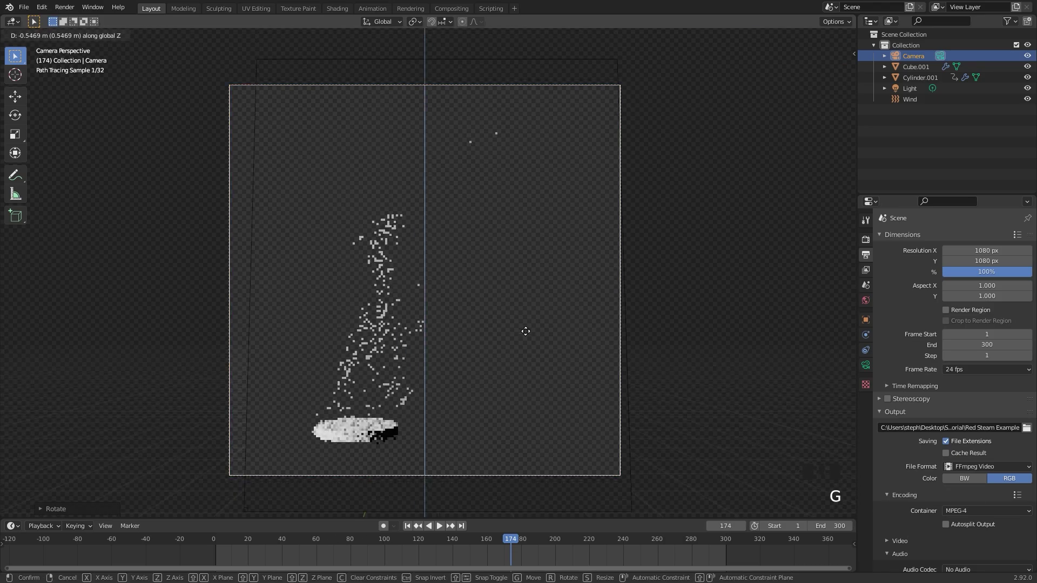
left_click(529, 321)
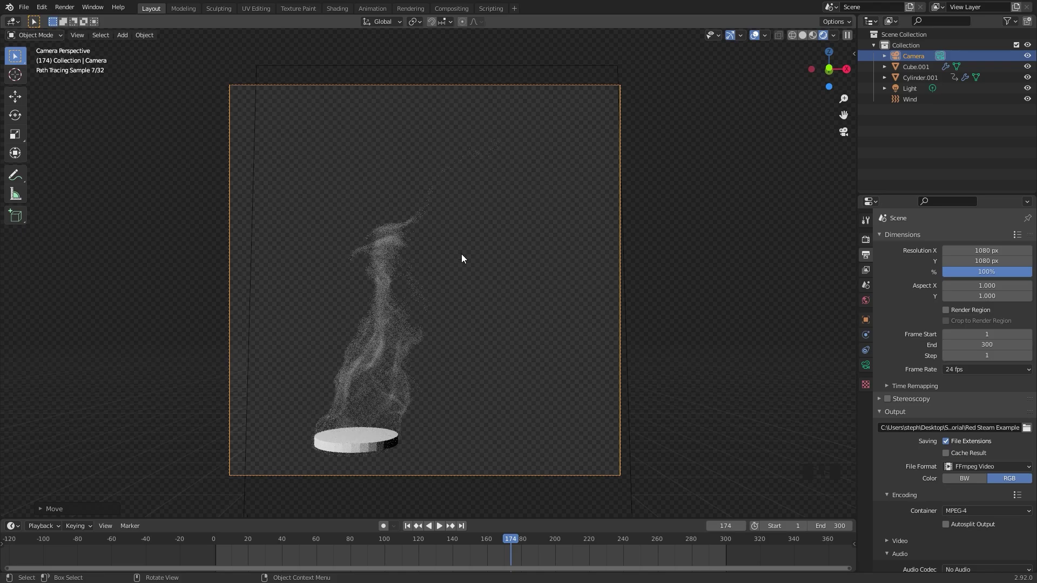
- Check how the smoke fits the camera frame at frames 285 and 84
left_click(606, 541)
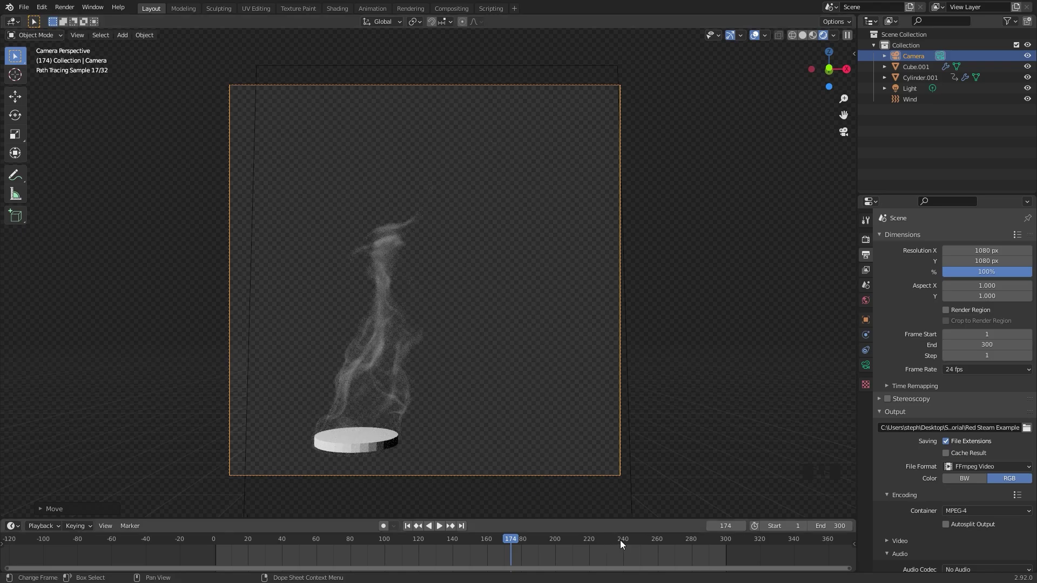
left_click(701, 540)
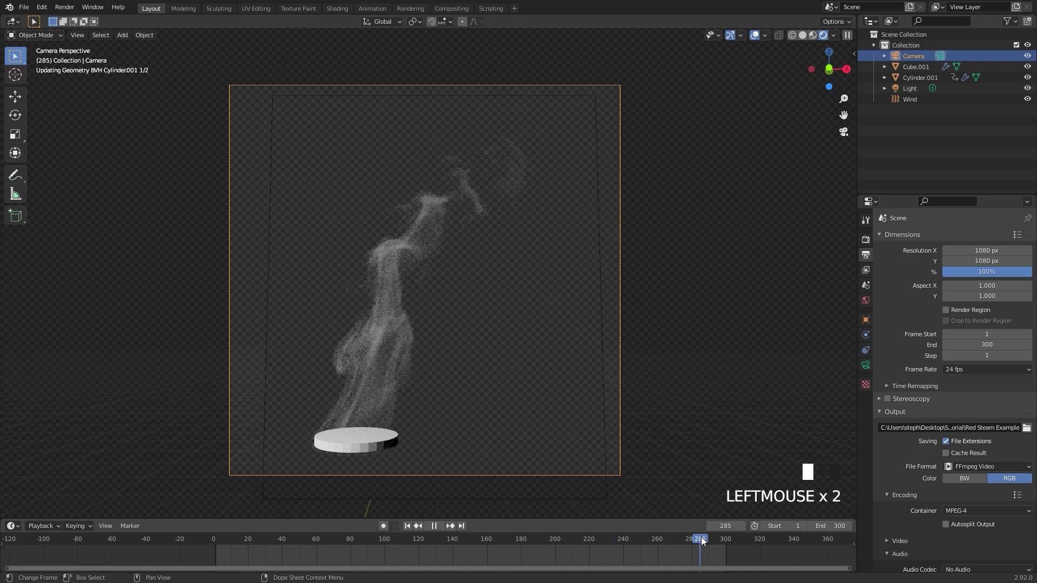
left_click(356, 537)
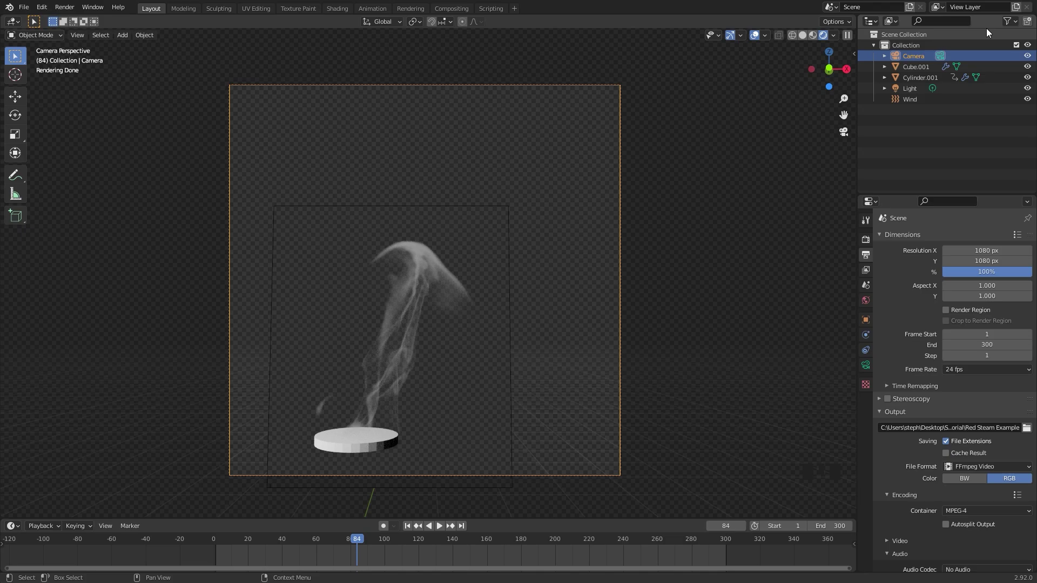
- Show render visibility toggles in the outliner and hide Cylinder.001 in both the viewport and renders
left_click(1008, 21)
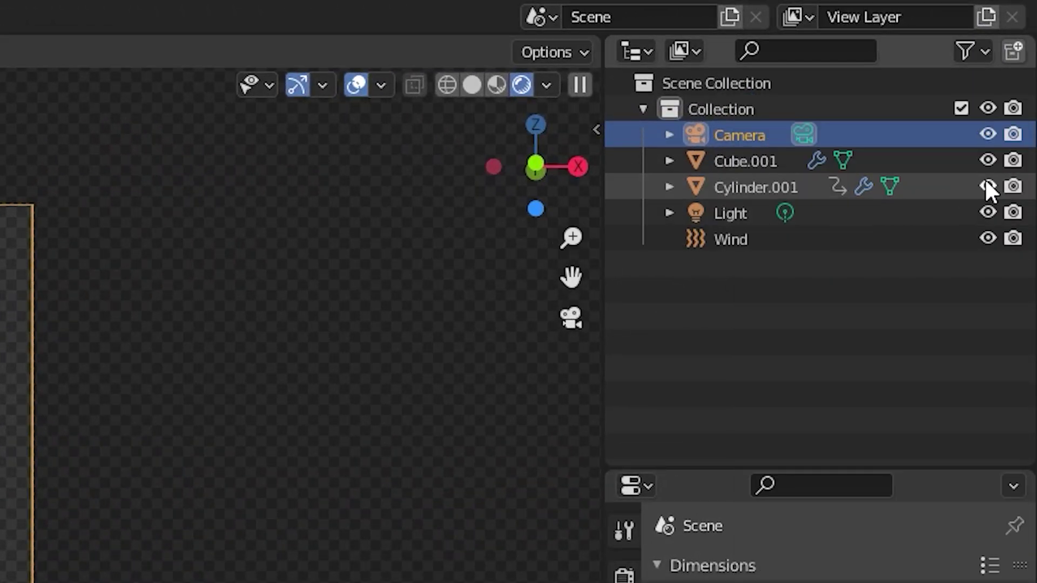
left_click(987, 187)
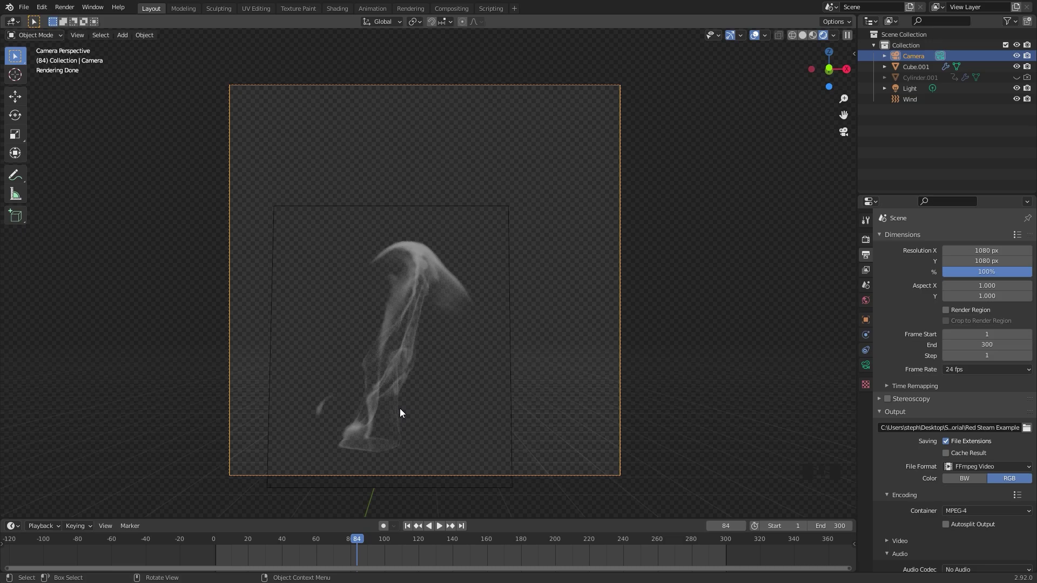
- Set the render output's file format to PNG
left_click(989, 466)
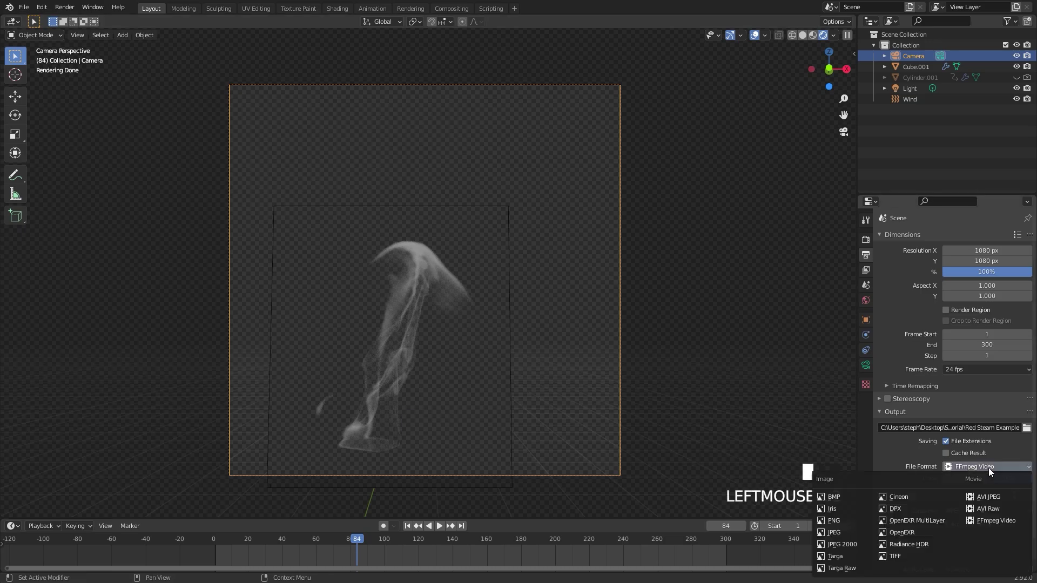
left_click(832, 521)
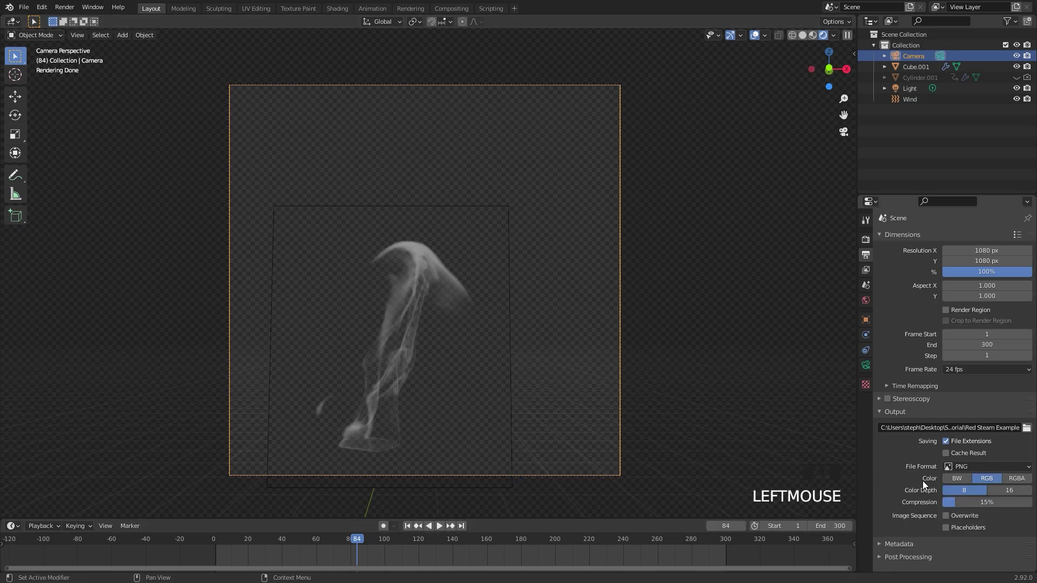
- Set the PNG colour mode to RGBA and the output folder to Images inside Smoke on Plane Testign\Tutorial
left_click(1012, 480)
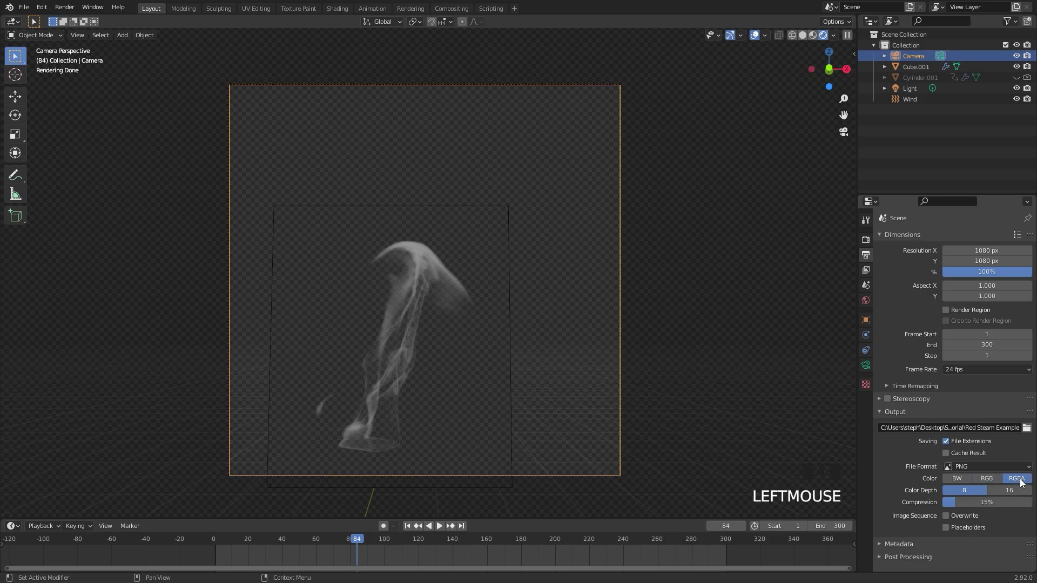
left_click(1027, 442)
left_click(1027, 428)
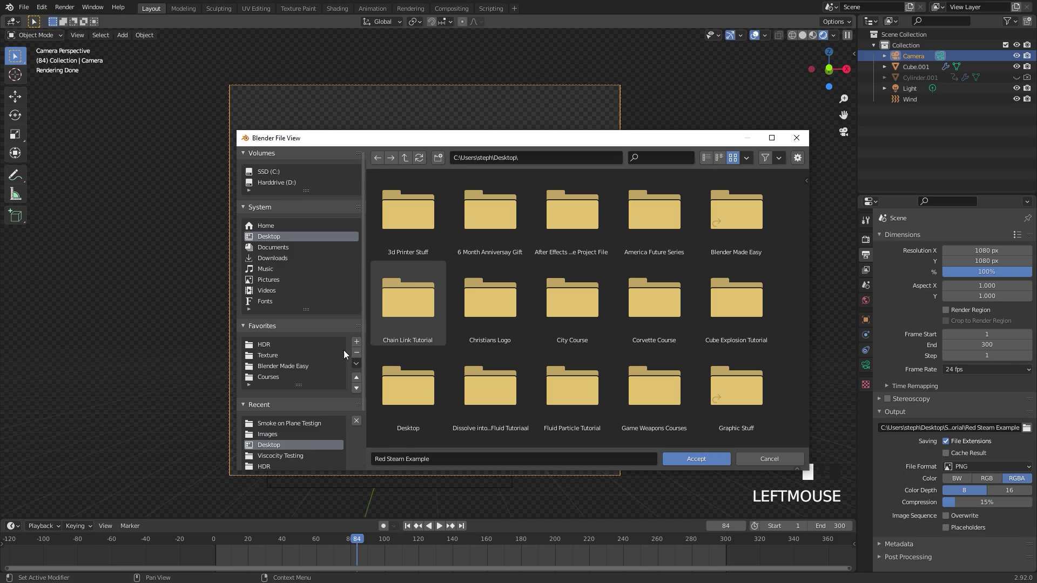
left_click(264, 424)
left_click(489, 211)
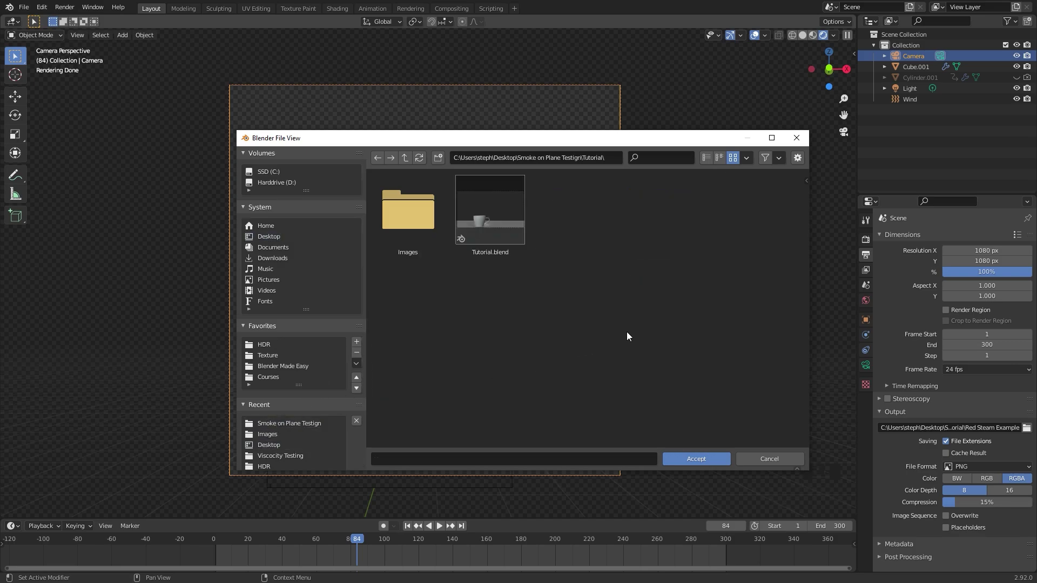
double_click(429, 217)
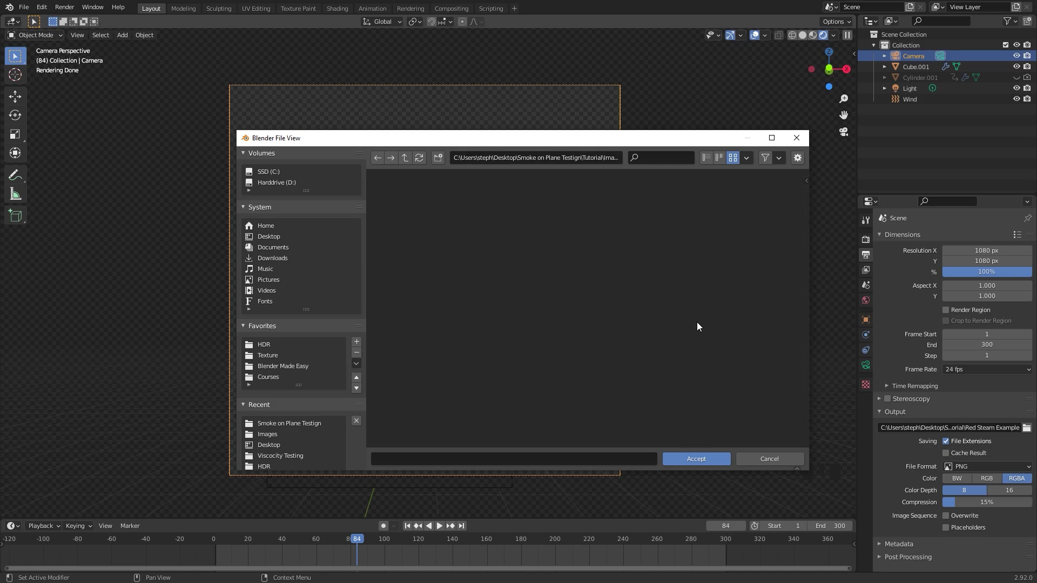
left_click(702, 459)
- Enable NLM denoising for the final render in the Cycles sampling settings
left_click(865, 239)
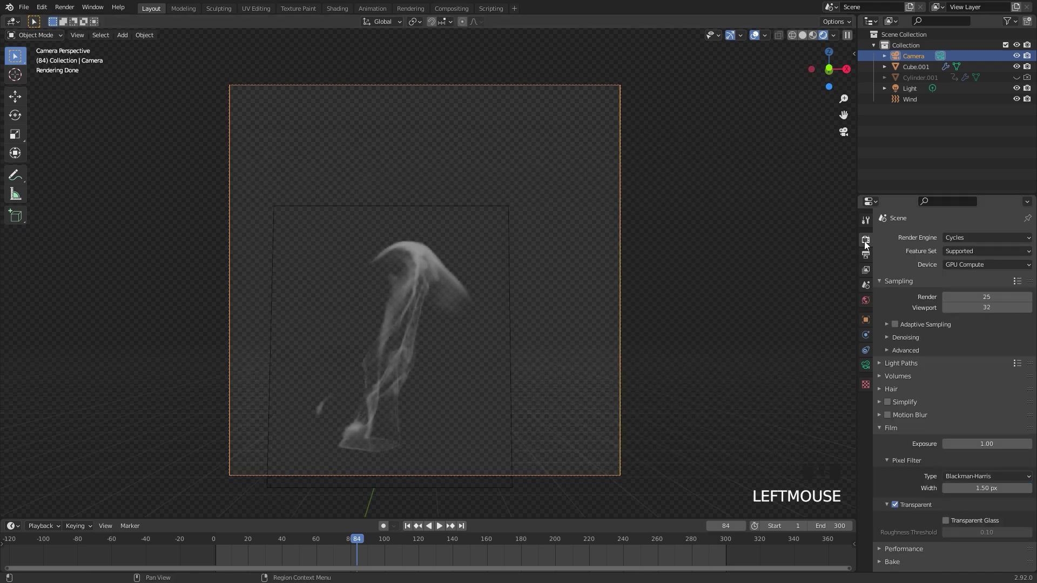
left_click(904, 336)
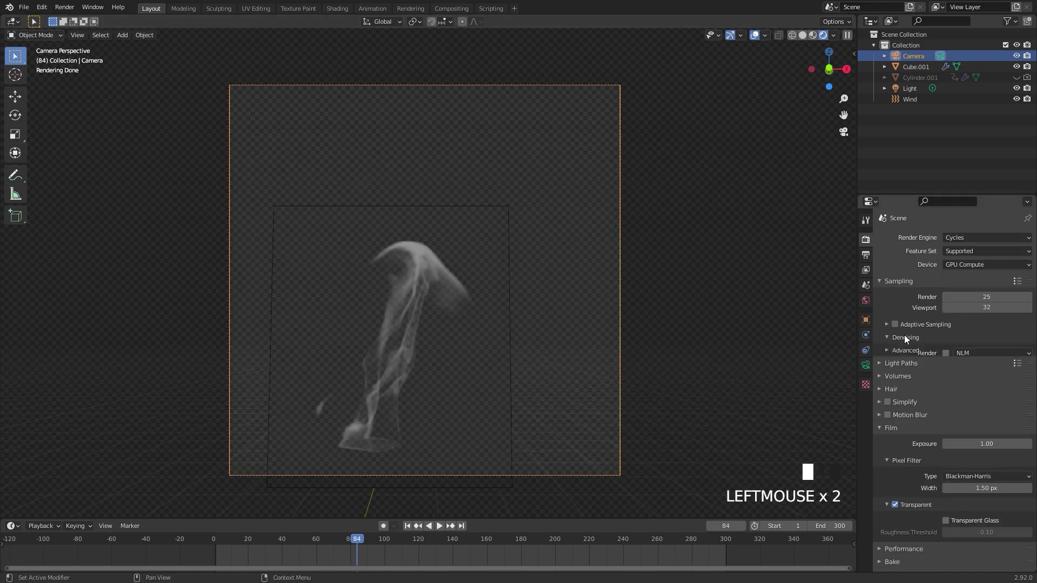
left_click(946, 353)
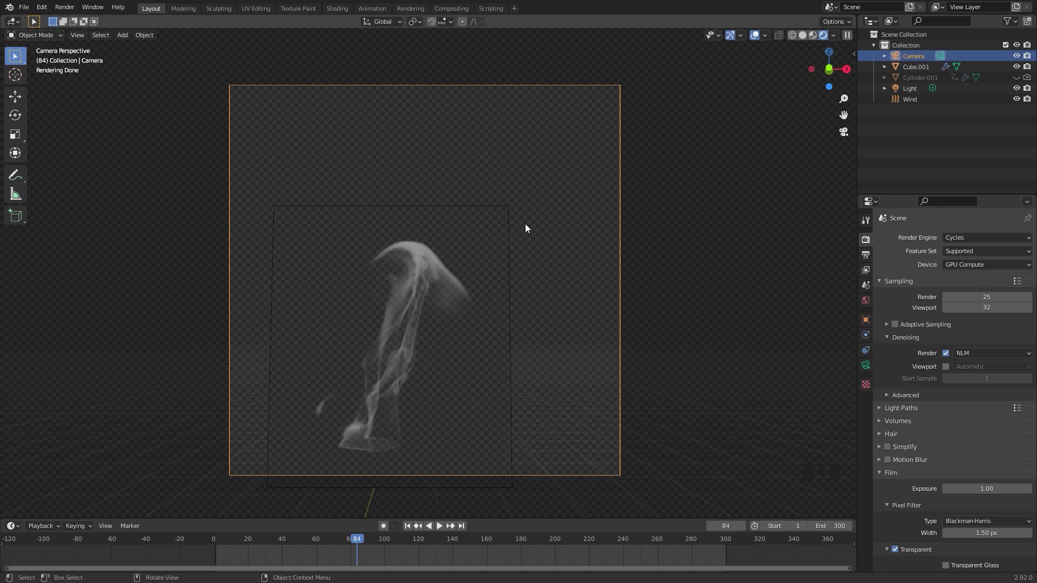
- Save the file and render the smoke animation
key("ctrl+s")
left_click(64, 7)
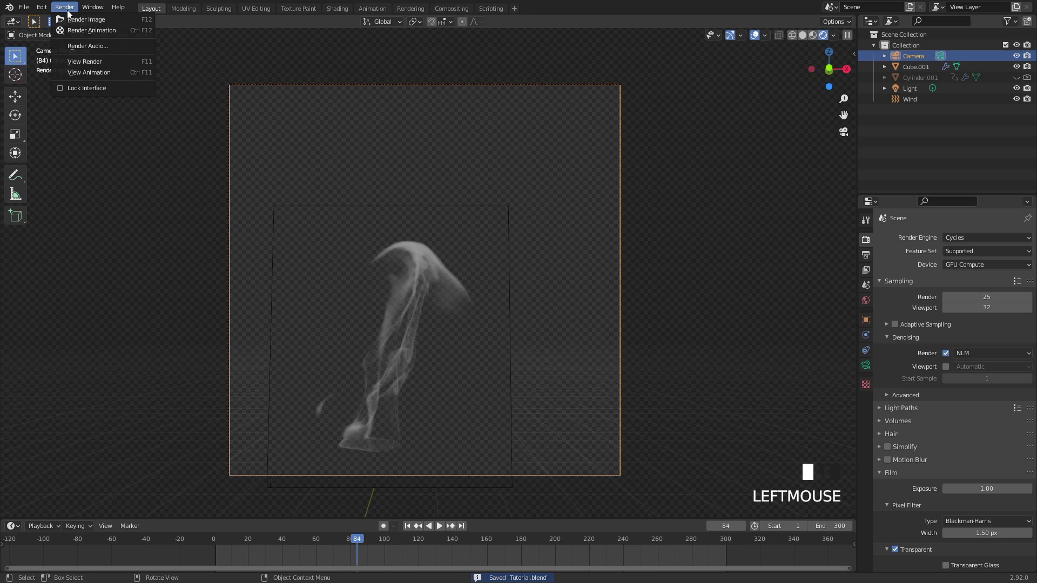
left_click(85, 31)
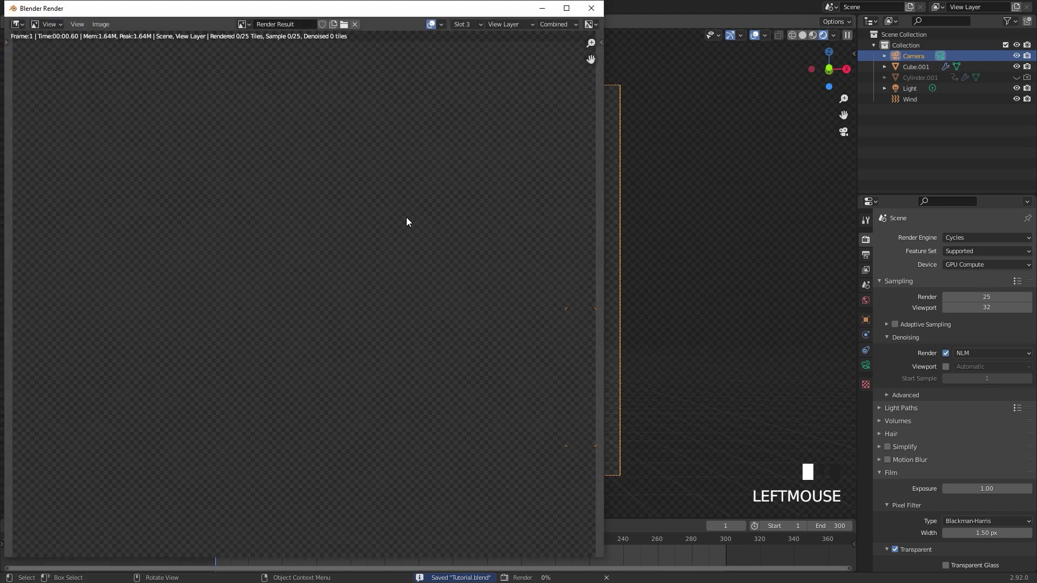
scroll(430, 225, "down", 1)
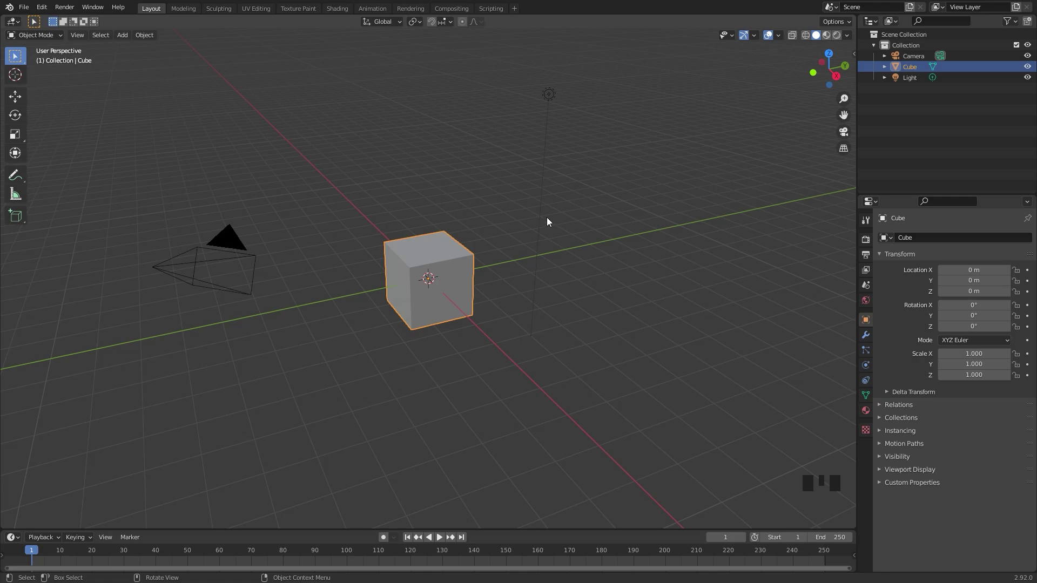
- Delete the default cube from the new scene
key("x")
key("x")
left_click(700, 252)
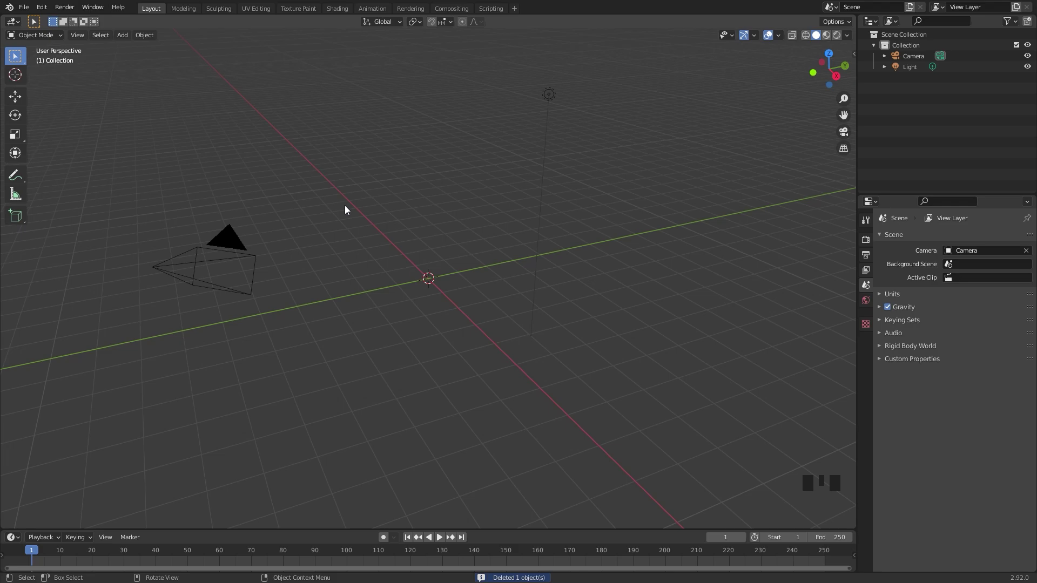
- Search the add-ons in the preferences for "image" and check whether Import Images as Planes is enabled
left_click(43, 7)
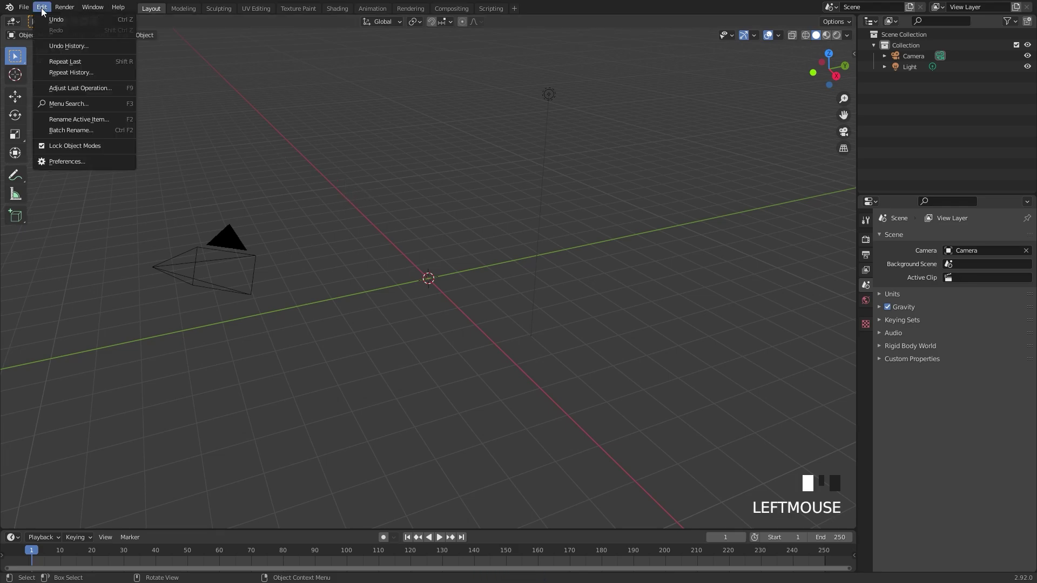
left_click(67, 160)
left_click(23, 137)
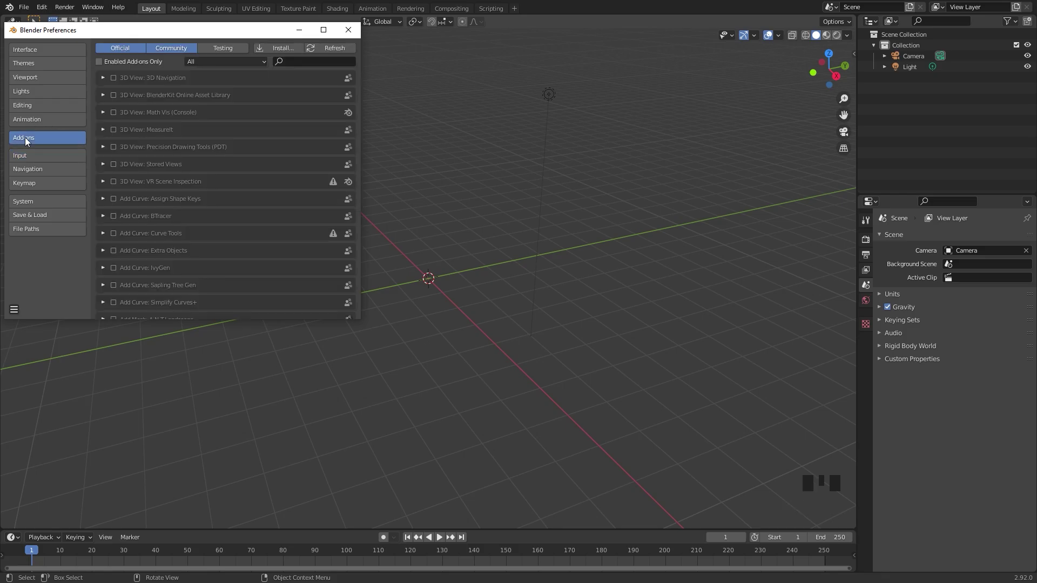
left_click(305, 60)
type("image")
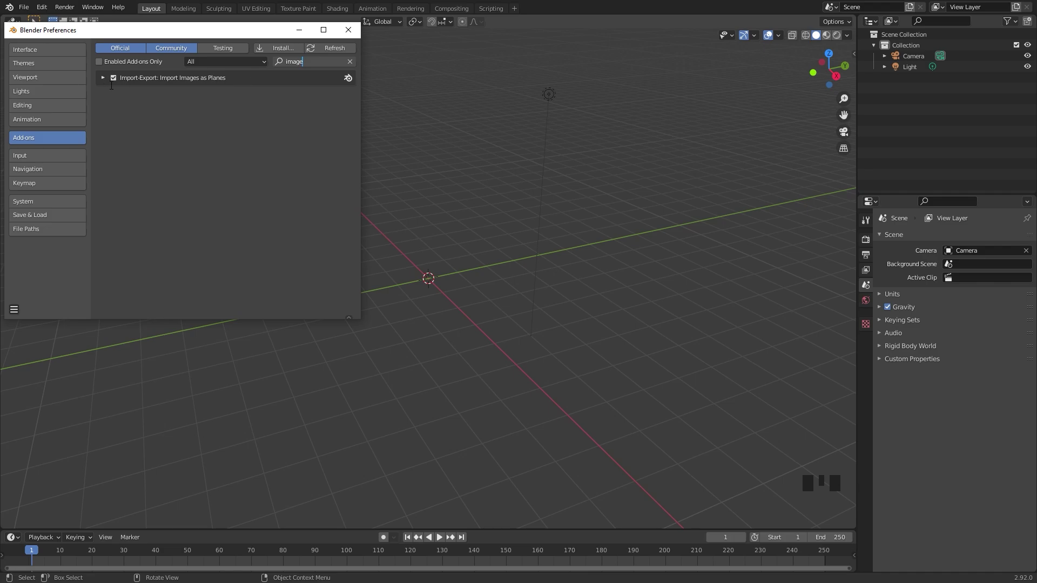
left_click(348, 30)
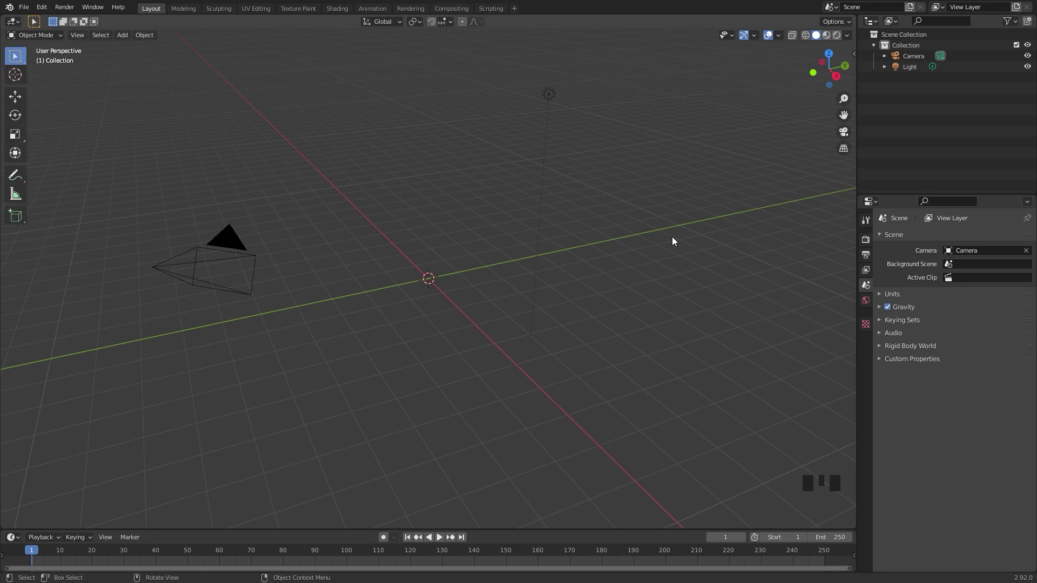
- Import all the Red Steam Example images from the Images folder as one plane, with Animate Image Sequences enabled
key("shift+a")
mouse_move(623, 356)
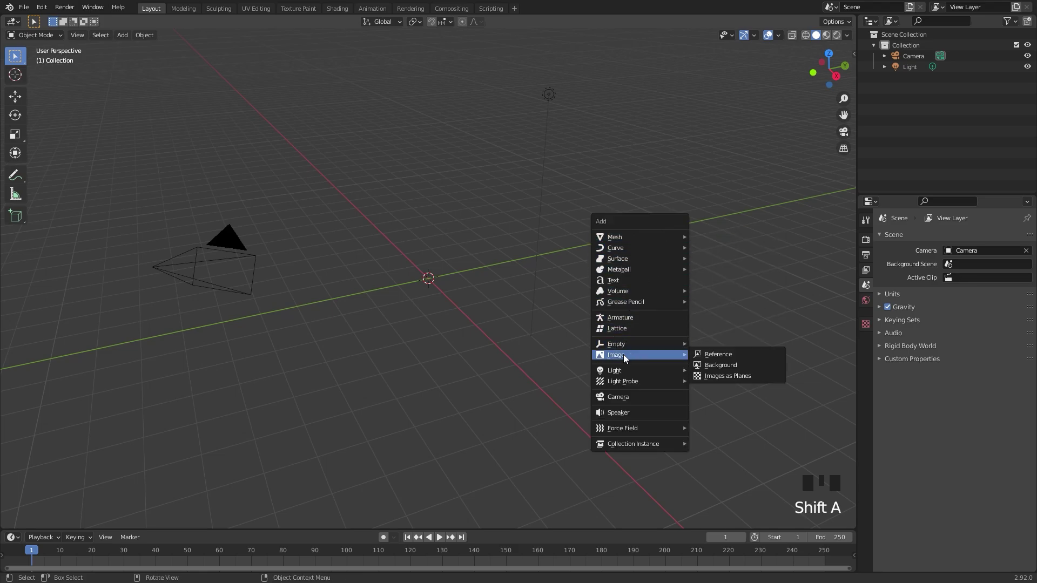
left_click(722, 375)
double_click(607, 323)
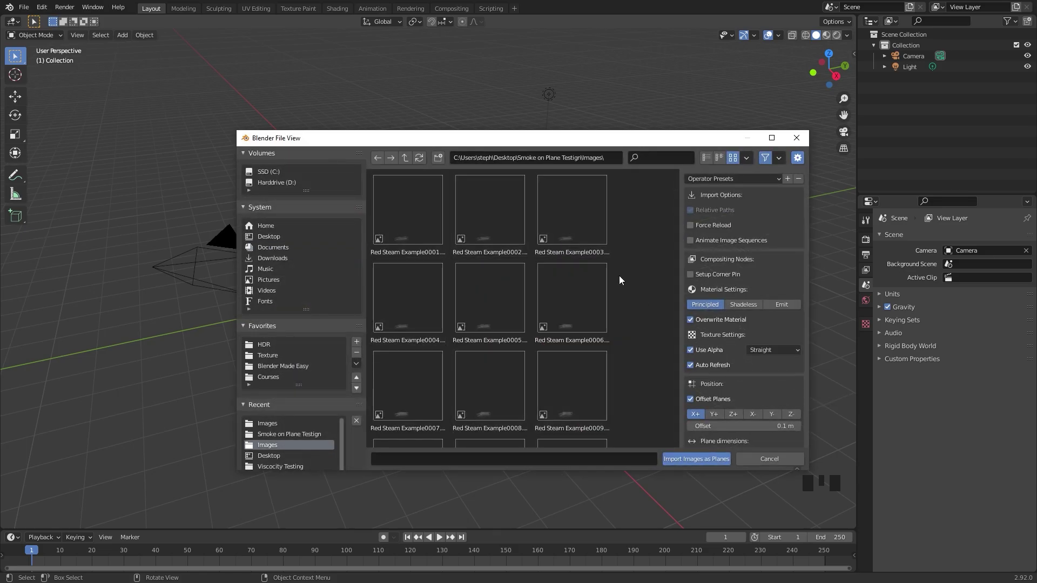
key("a")
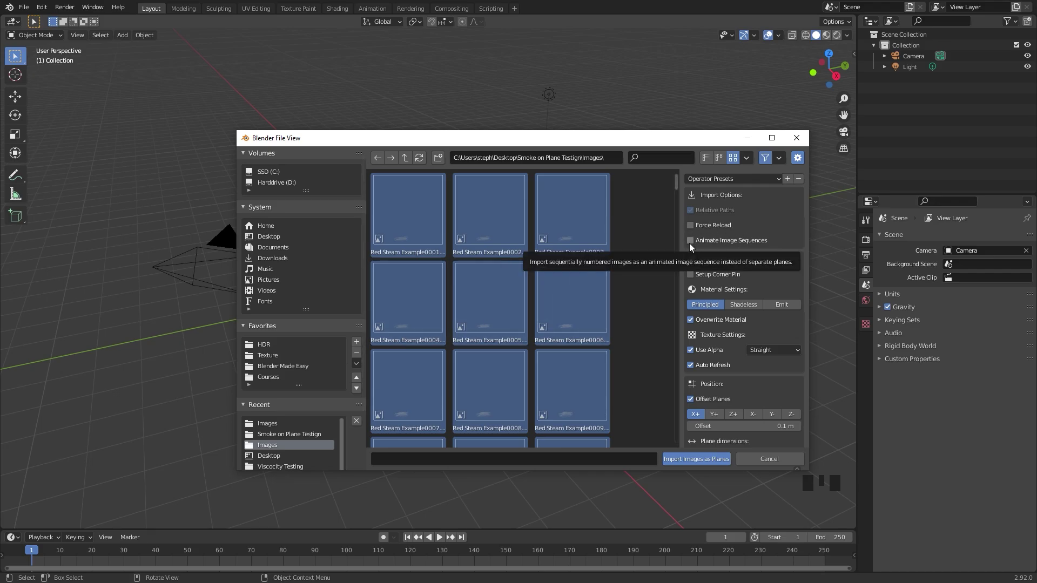
left_click(691, 240)
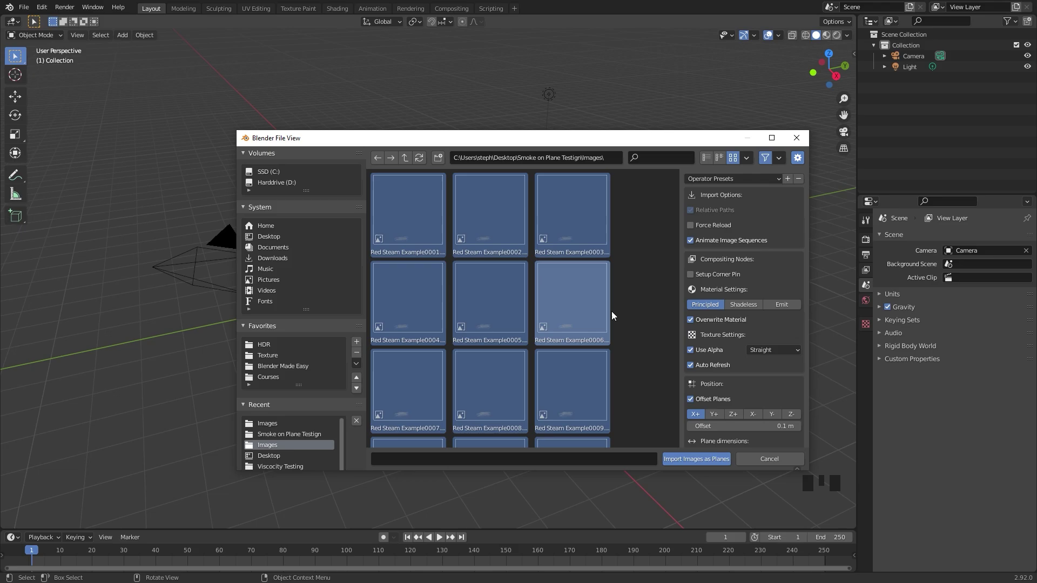
left_click(688, 460)
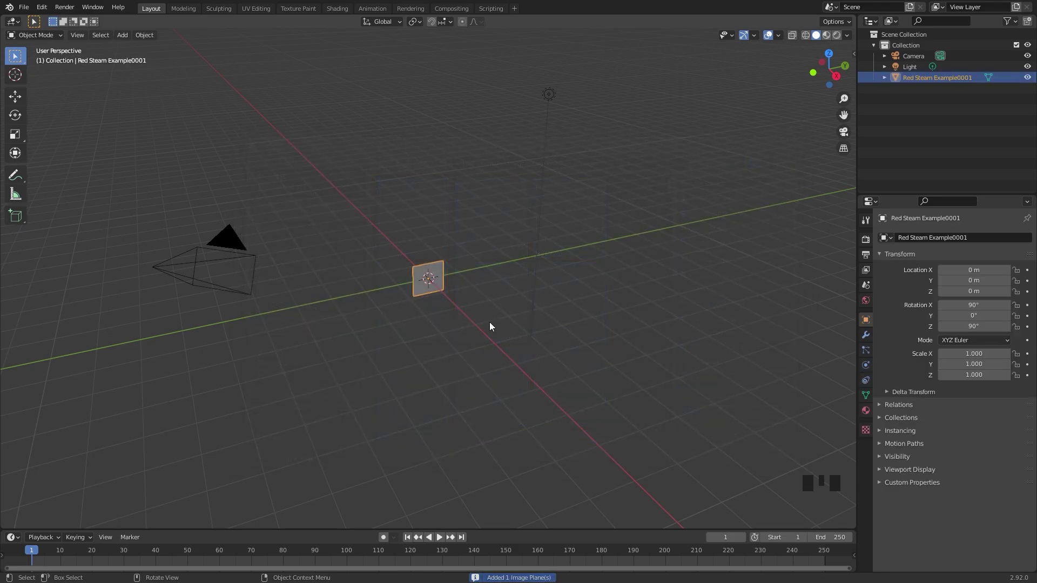
- Switch the viewport to rendered shading facing the imported plane and go back to the first frame
scroll(434, 286, "up", 3)
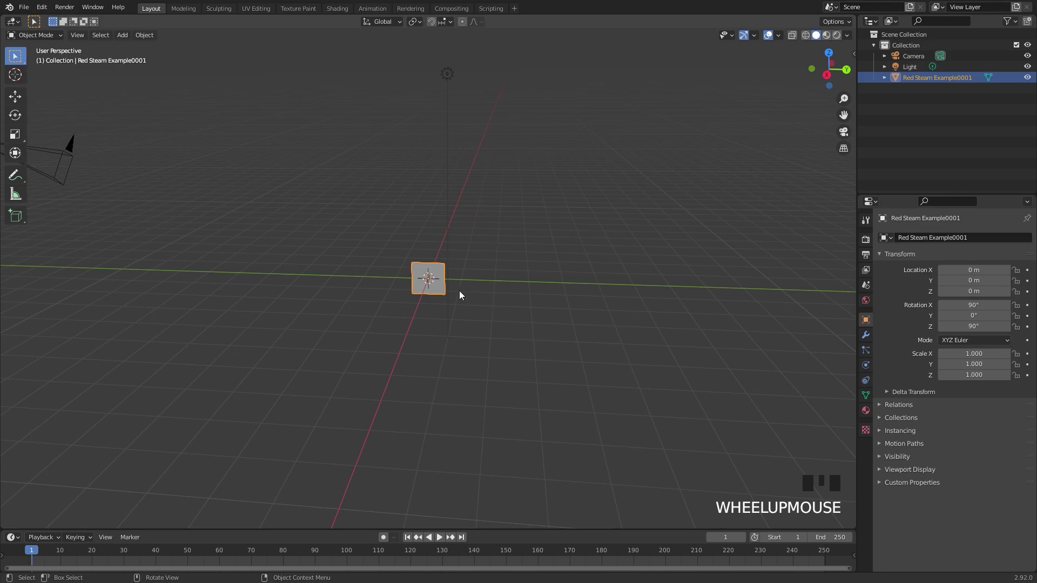
scroll(416, 312, "up", 11)
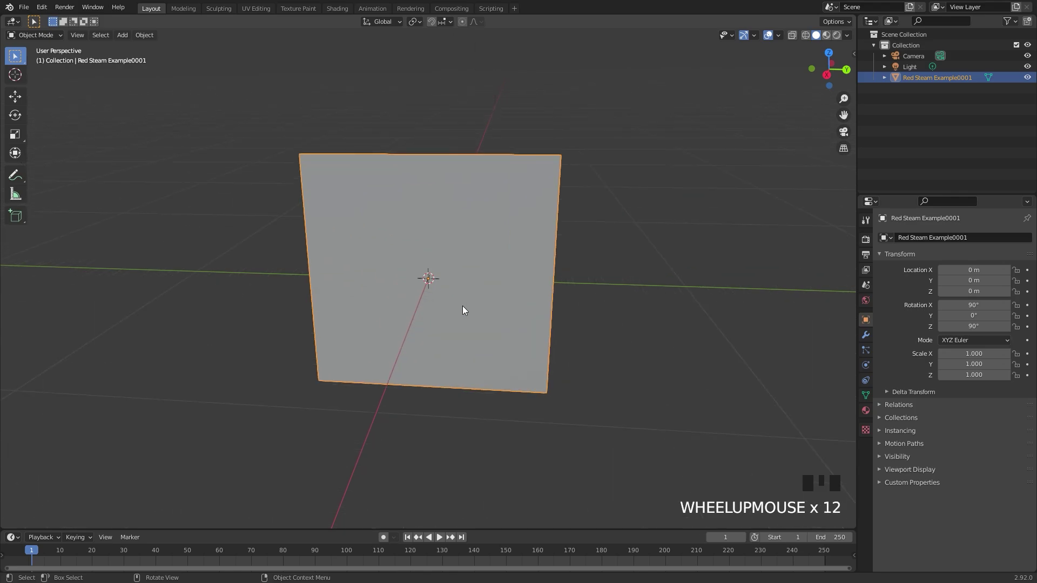
key("z")
left_click(561, 240)
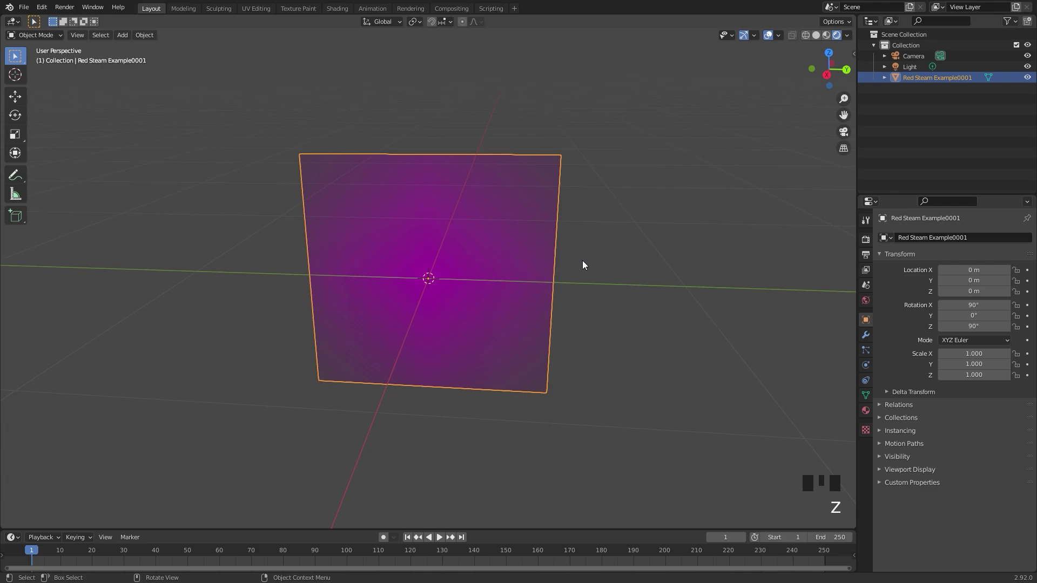
mouse_move(583, 260)
middle_mouse_down()
mouse_move(472, 281)
mouse_move(470, 262)
mouse_move(520, 301)
middle_mouse_up()
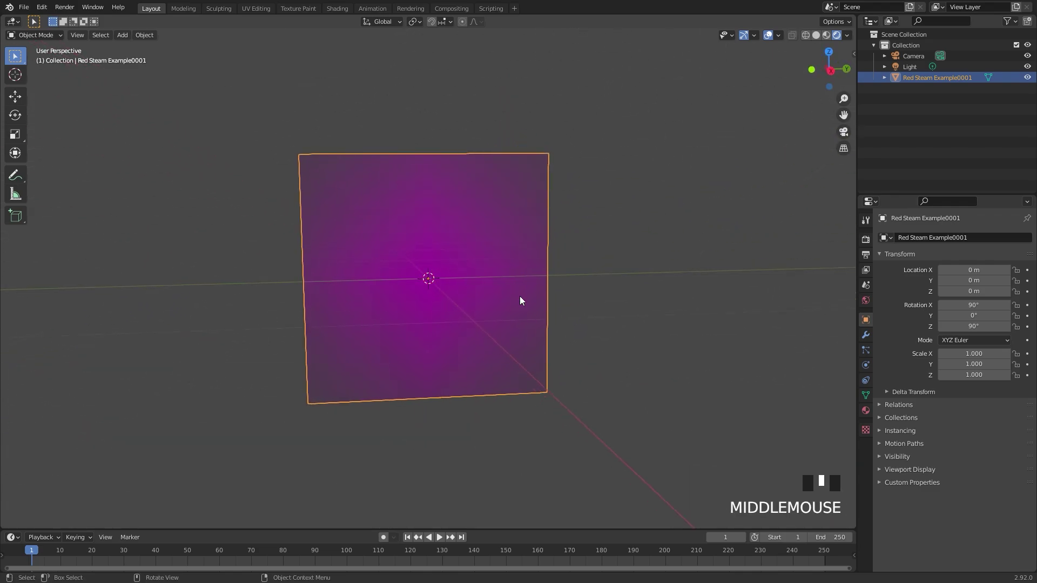
left_click(408, 538)
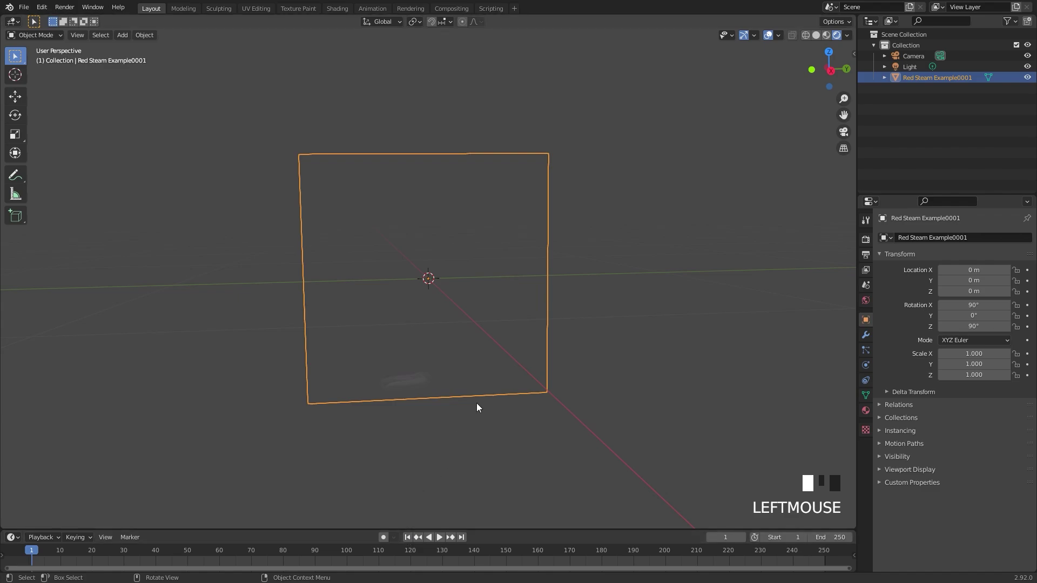
- Play the animation and inspect the moving smoke on the image plane from near and far
key("space")
middle_click_drag(576, 349, 479, 325)
scroll(508, 341, "up", 3)
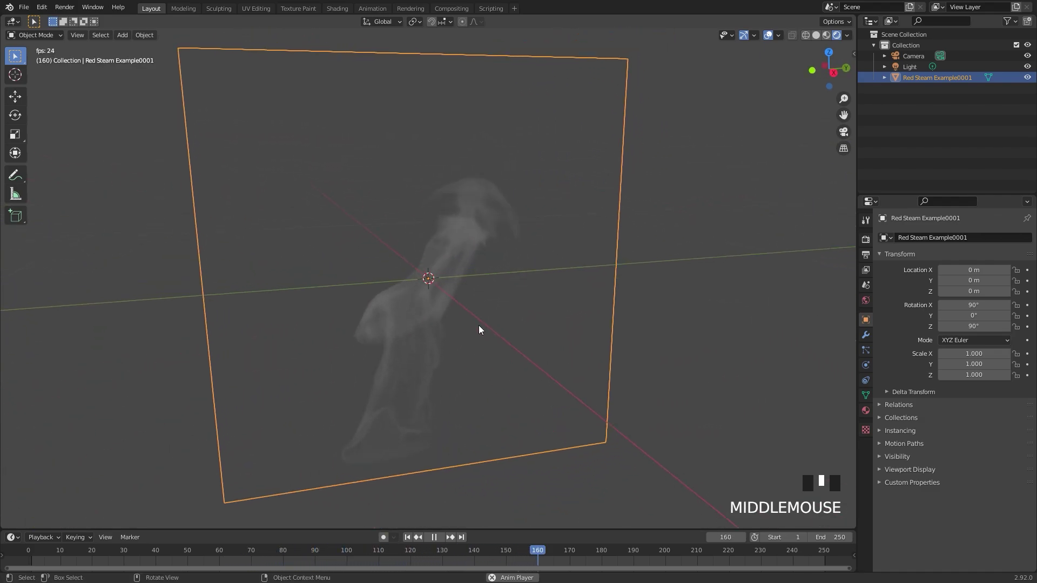
scroll(481, 319, "down", 3)
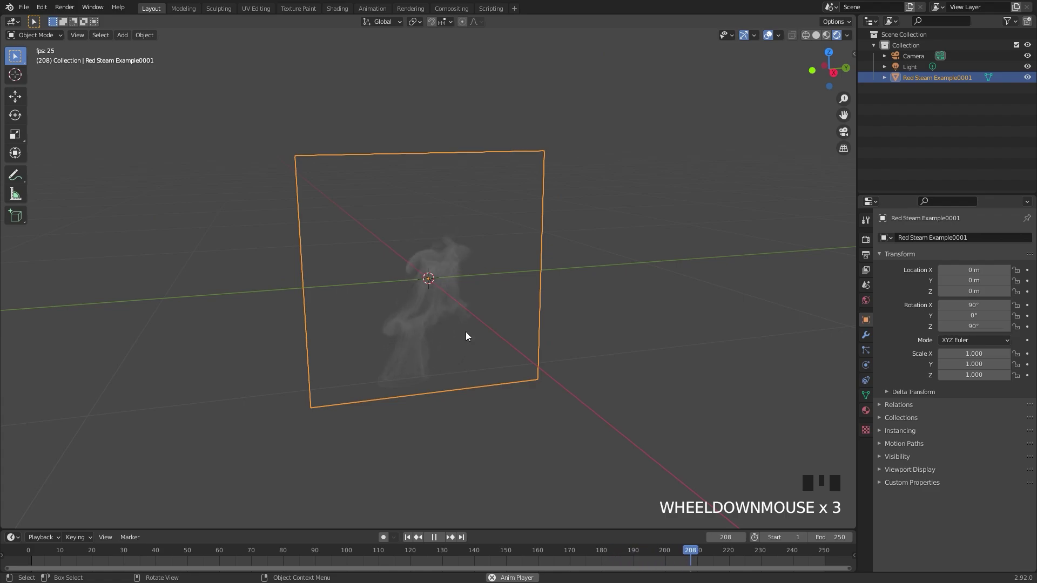
scroll(467, 335, "up", 2)
key("space")
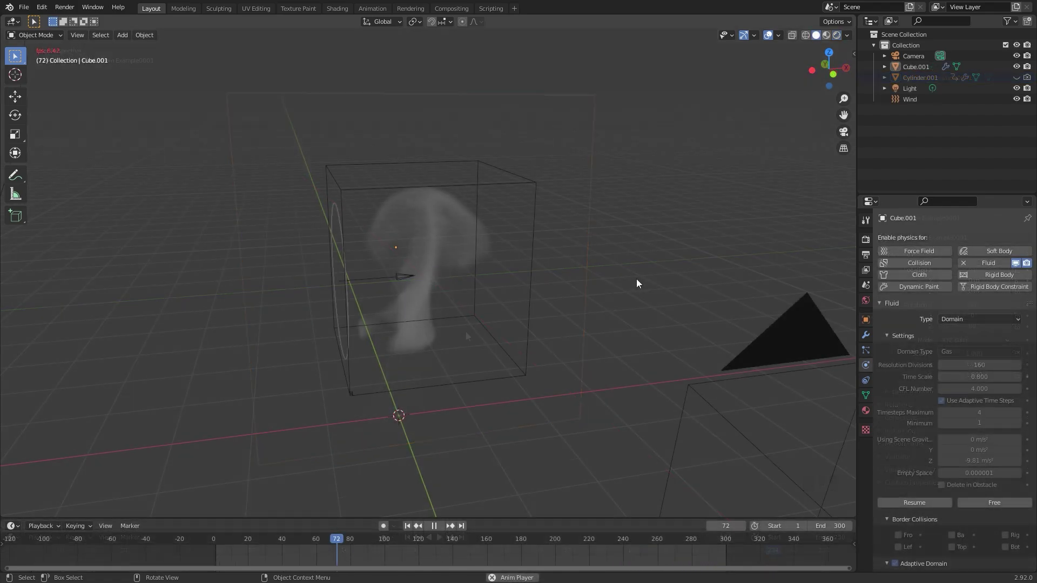
- Compare the simulated smoke domain with the flat image plane from the side during playback
middle_click_drag(655, 282, 613, 297)
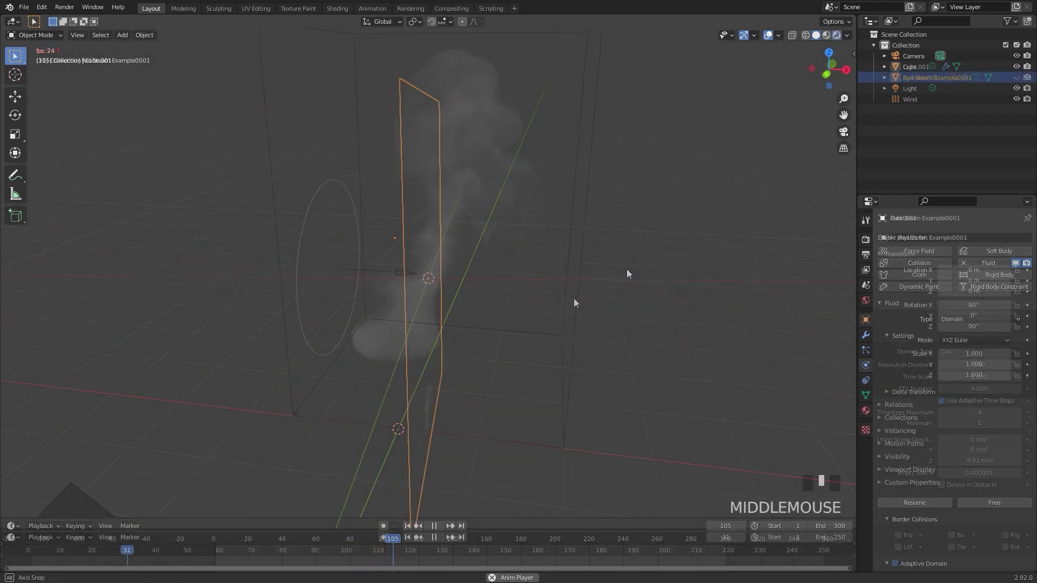
middle_click_drag(626, 269, 522, 90)
key("Escape")
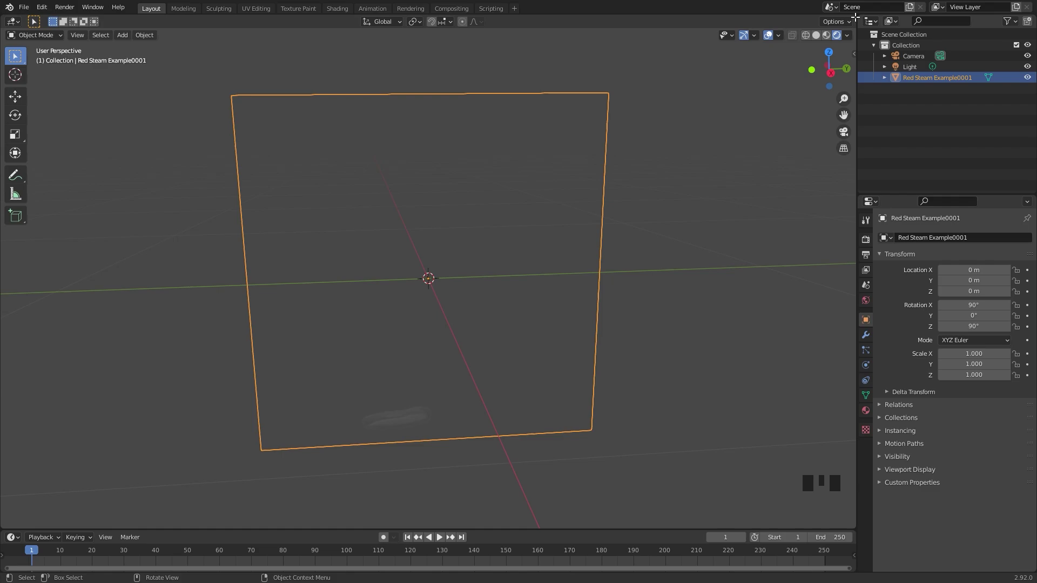
- Split the 3D viewport in two, turn the new area into a Shader Editor and hide its sidebar
left_click_drag(849, 20, 419, 27)
left_click(428, 22)
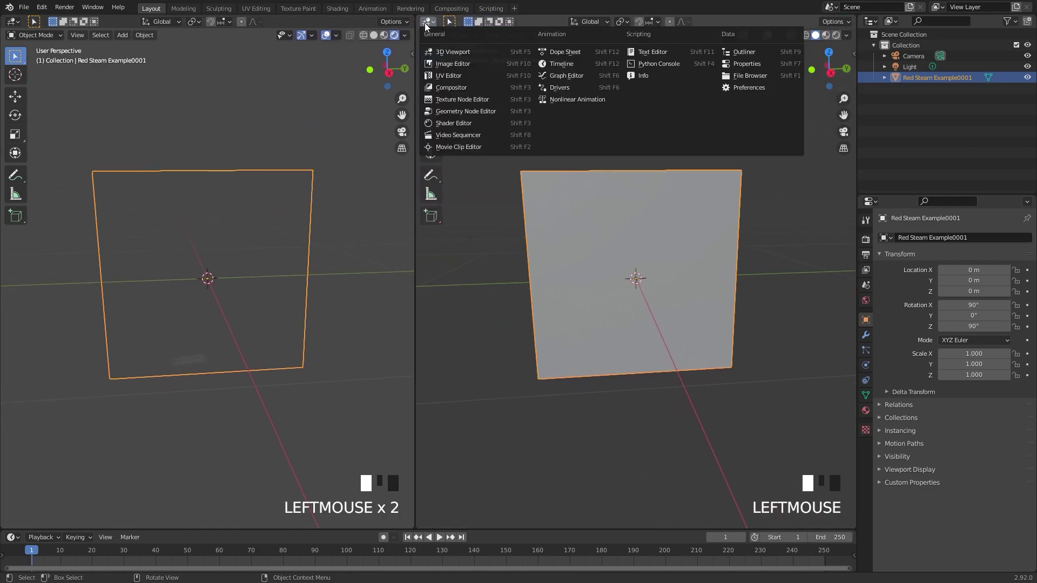
left_click(452, 127)
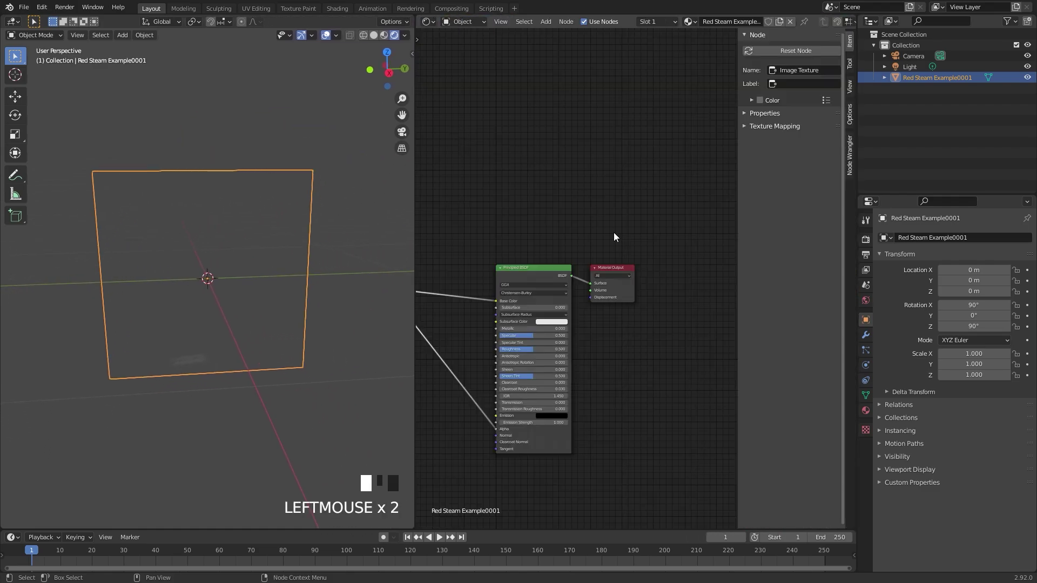
key("n")
- Move the Principled BSDF node slightly up and away from the Material Output node, keeping its Emission settings in view
scroll(606, 315, "up", 7)
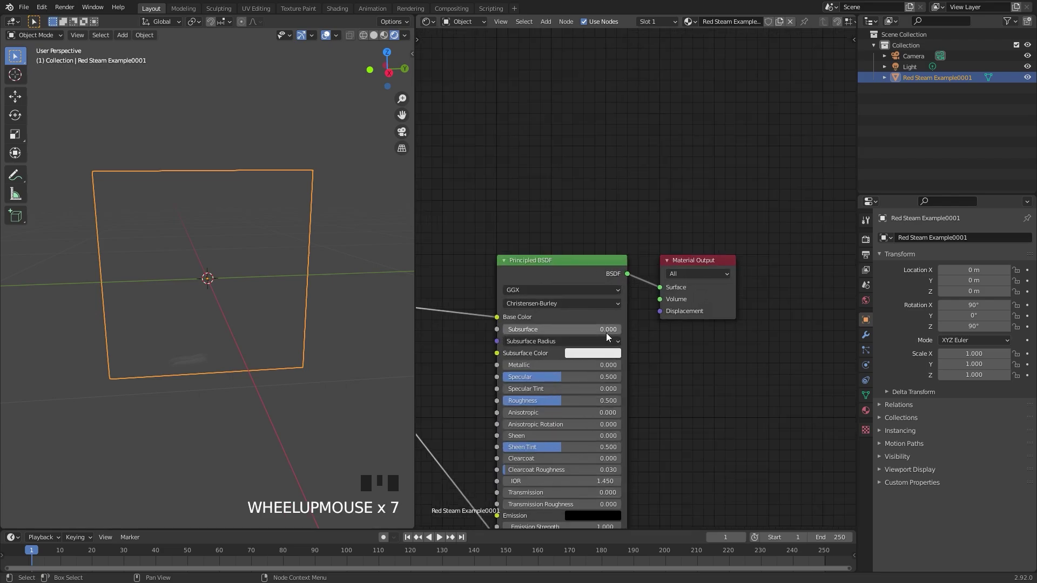
middle_click_drag(606, 332, 741, 249)
left_click_drag(688, 195, 661, 163)
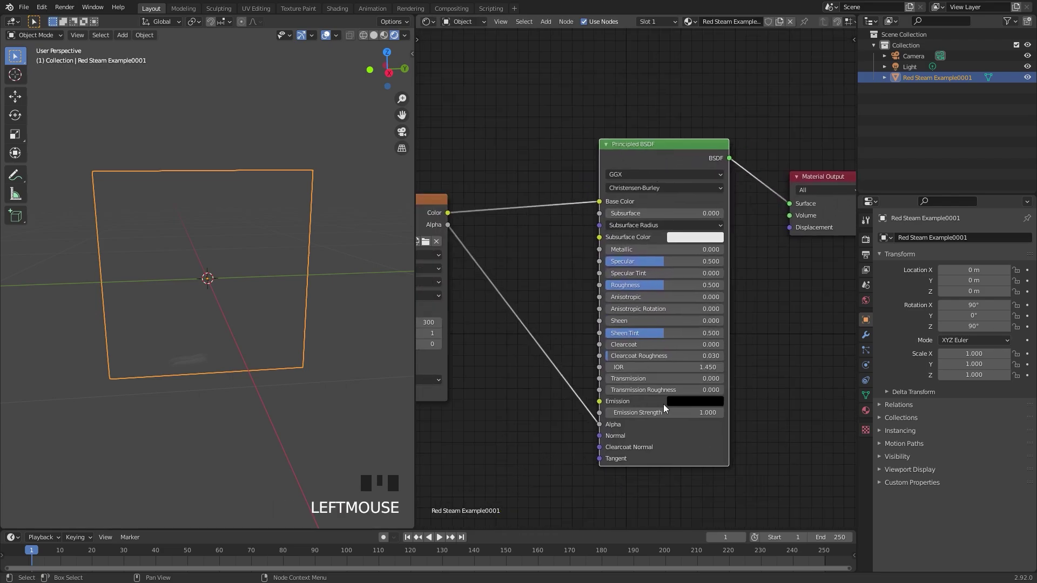
scroll(700, 400, "up", 3)
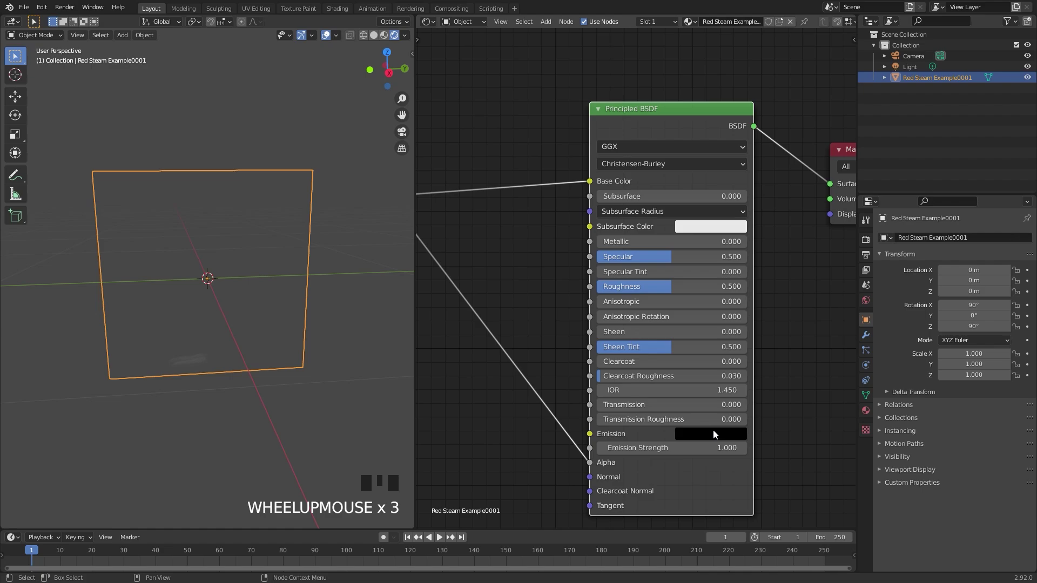
- Change the Principled BSDF's Emission color to a bright blue and play the animation to check the tinted smoke
left_click(713, 432)
left_click_drag(792, 293, 794, 236)
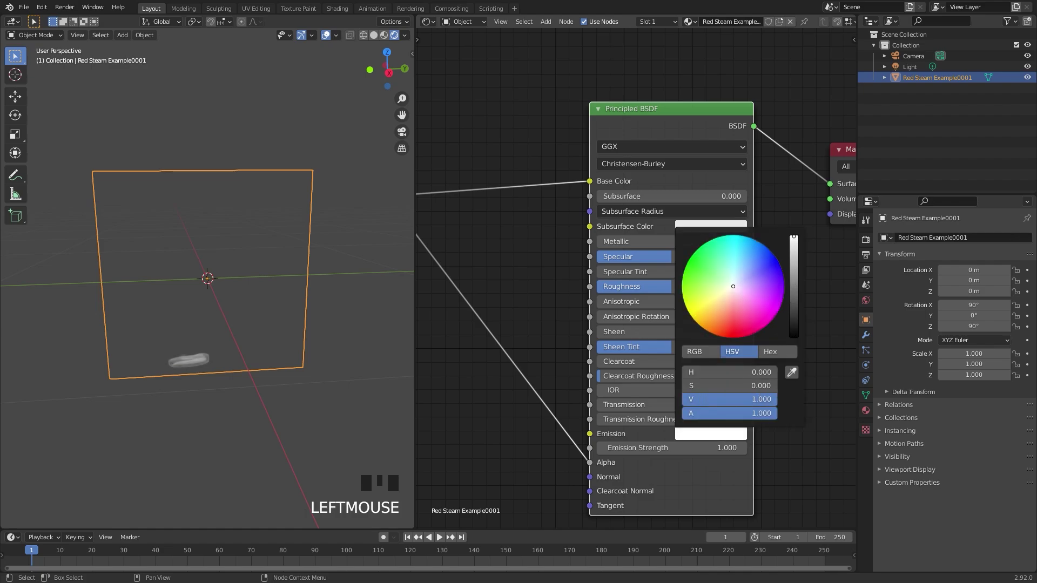
left_click(756, 270)
key("space")
scroll(236, 352, "up", 1)
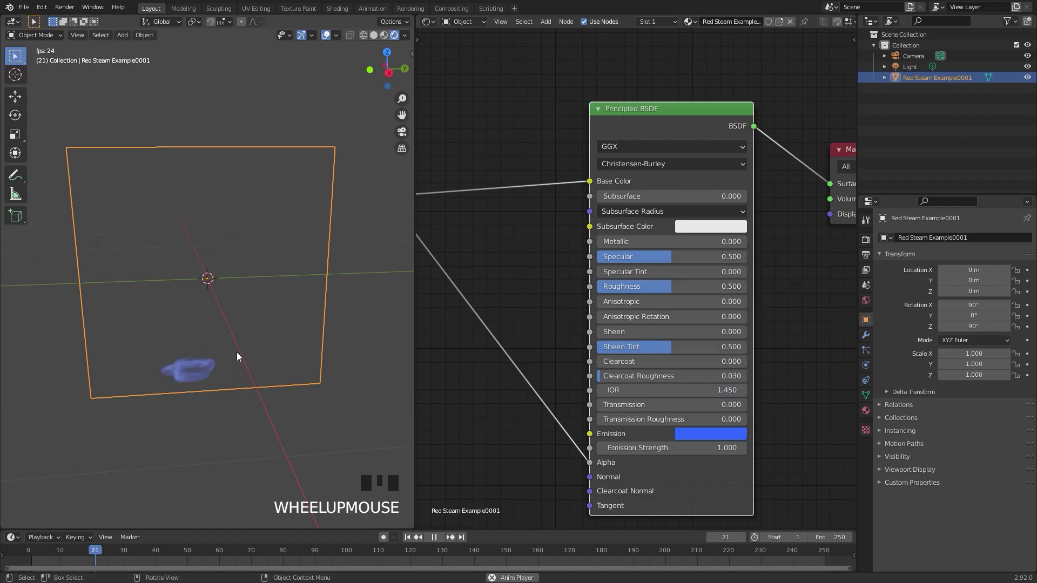
scroll(254, 363, "up", 1)
middle_click_drag(241, 357, 249, 338)
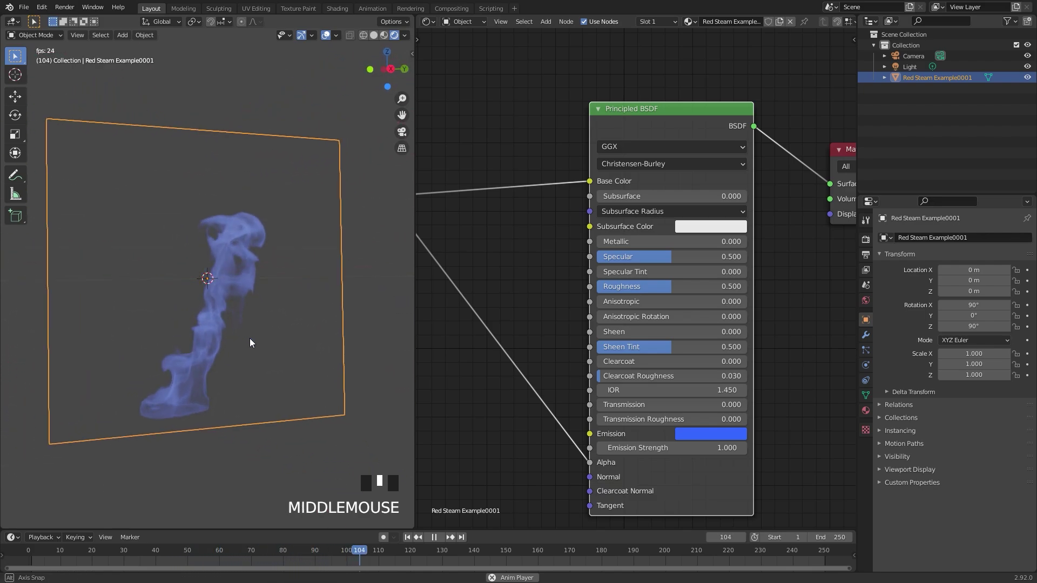
- Set the Principled BSDF's Emission Strength to 3 and view the smoke plane from the front
left_click(720, 453)
type("3")
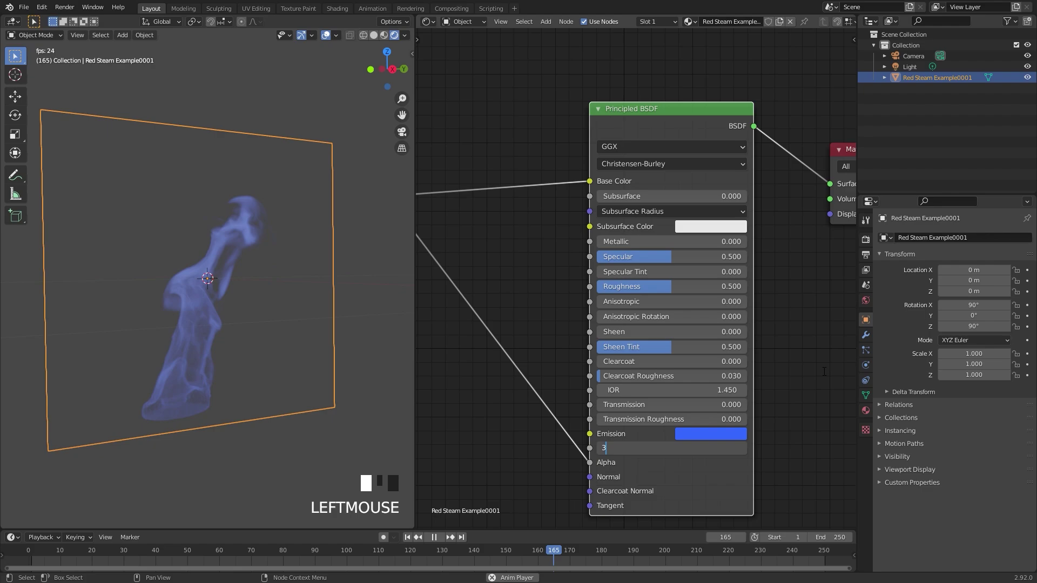
key("Return")
middle_click_drag(206, 354, 180, 360)
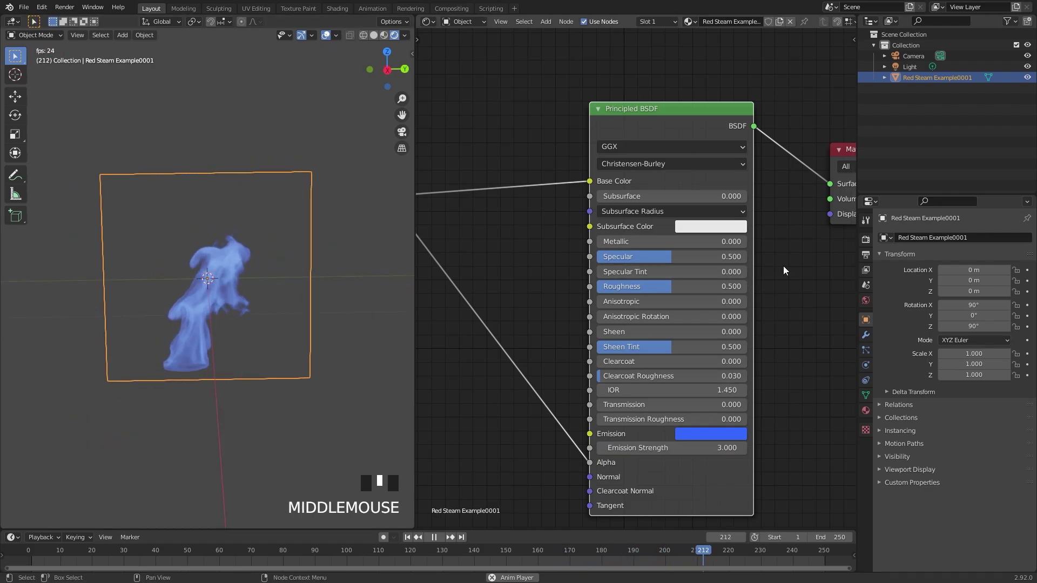
- Enable Bloom in the Eevee render settings and view the smoke's glow up close
left_click(865, 239)
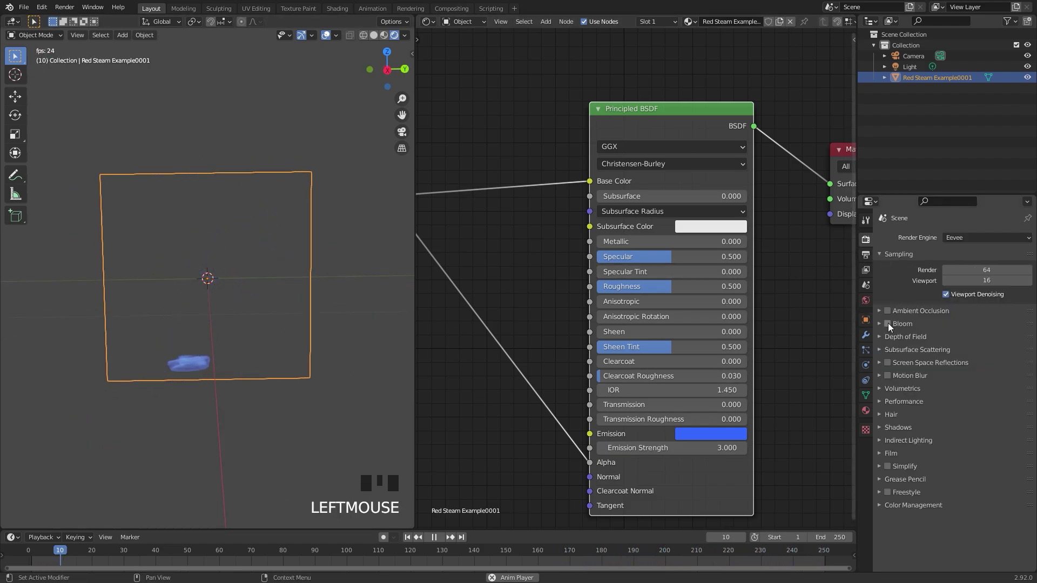
left_click(887, 324)
scroll(366, 360, "up", 3)
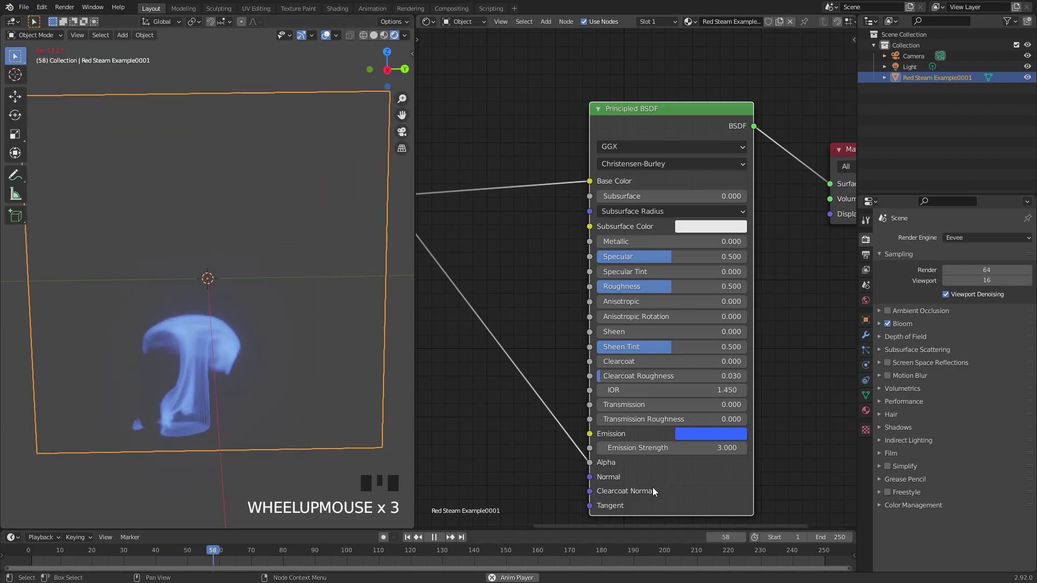
- Raise the Emission Strength to 19.5, stop the playback at a well-developed smoke frame and bring the image texture node into view
left_click_drag(670, 448, 740, 448)
middle_click_drag(259, 367, 320, 371)
scroll(265, 352, "down", 4)
key("space")
scroll(546, 303, "down", 1)
middle_click_drag(545, 303, 608, 335)
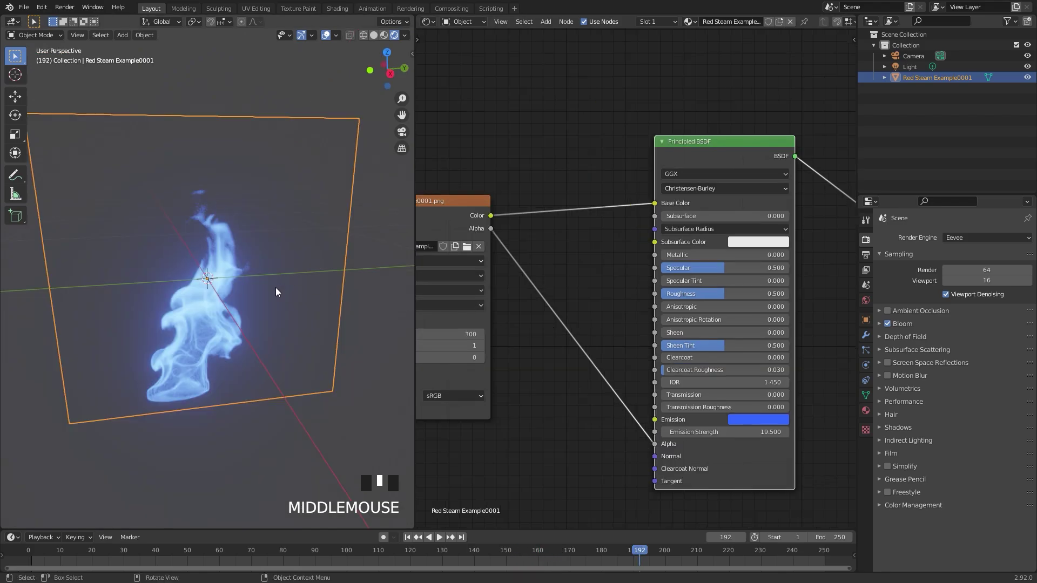
- Examine the glowing smoke plane from several angles and resume the animation playback
middle_click_drag(275, 287, 204, 196)
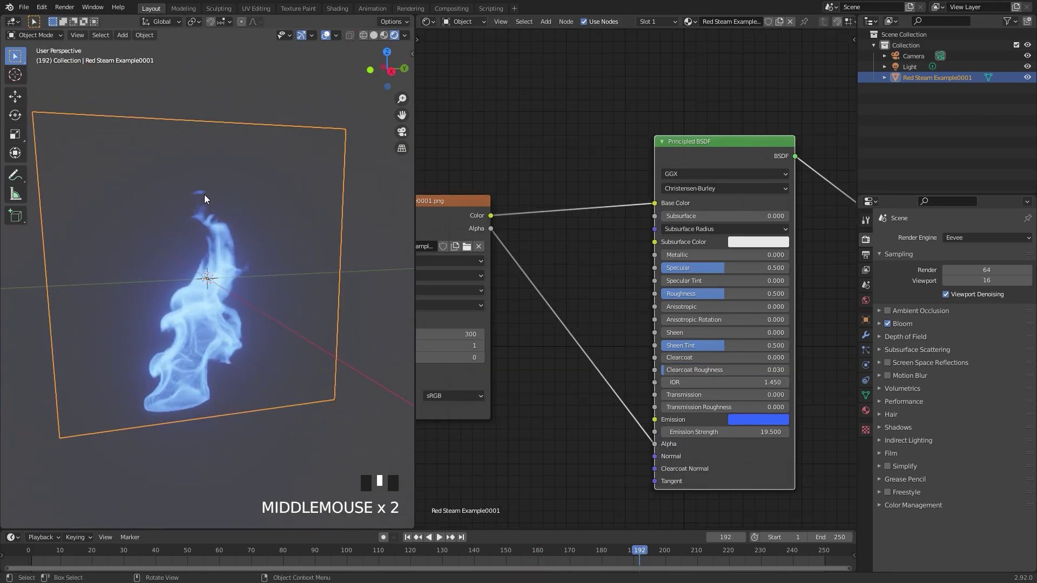
middle_click_drag(184, 331, 237, 330)
key("space")
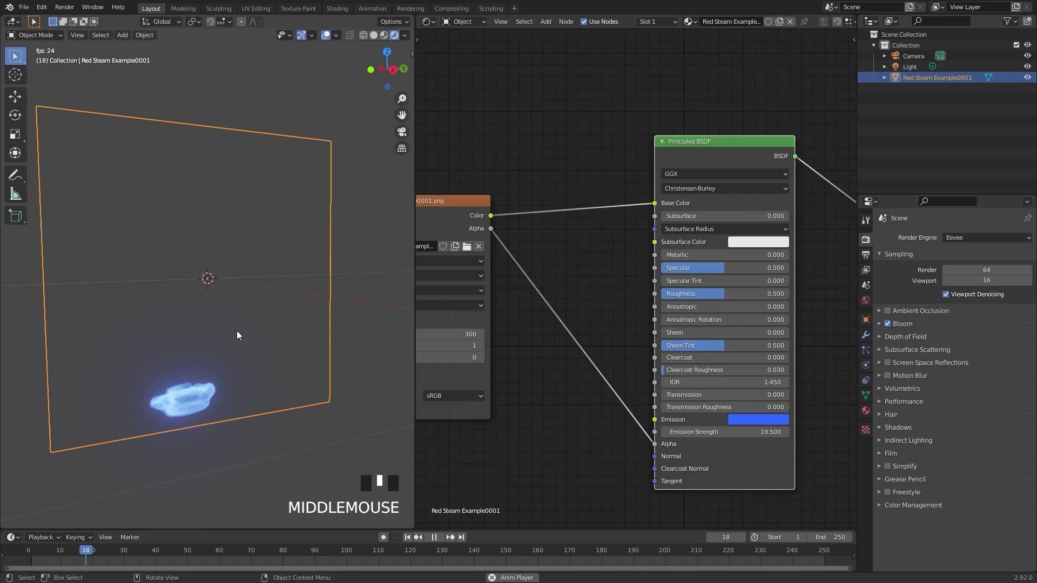